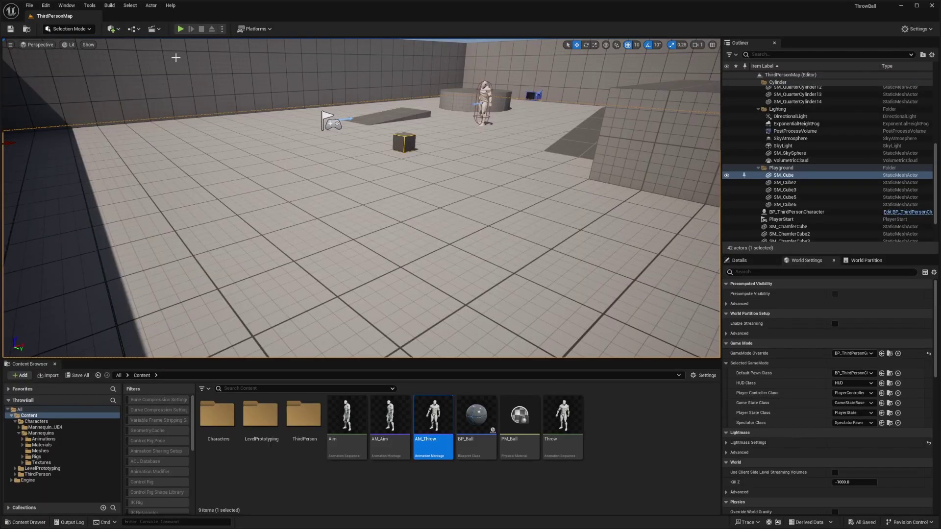
# - Open BP_ThirdPersonCharacter from the Content/ThirdPerson/Blueprints folder
pyautogui.click(889, 373)
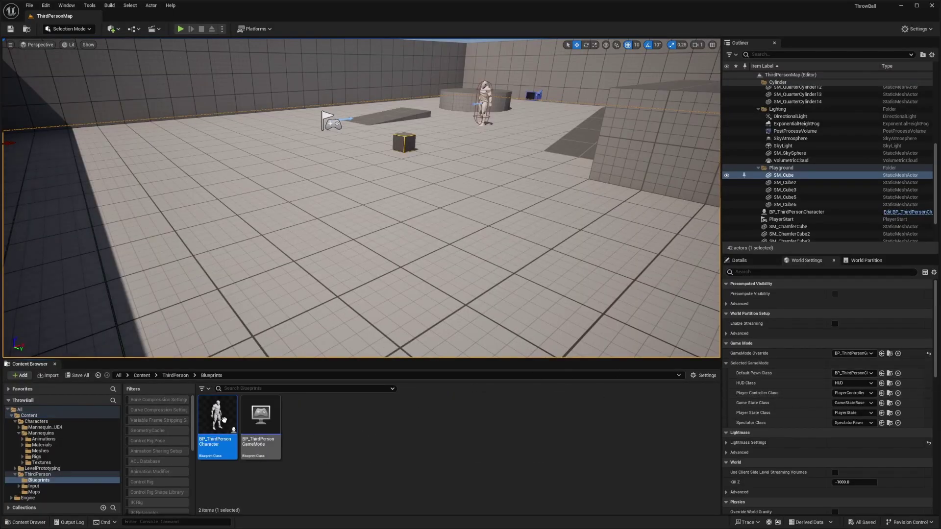
pyautogui.doubleClick(206, 414)
# - Move the SET and Set Relative Location camera nodes up and rewire Print String's exec past them
pyautogui.scroll(5, 241, 200)
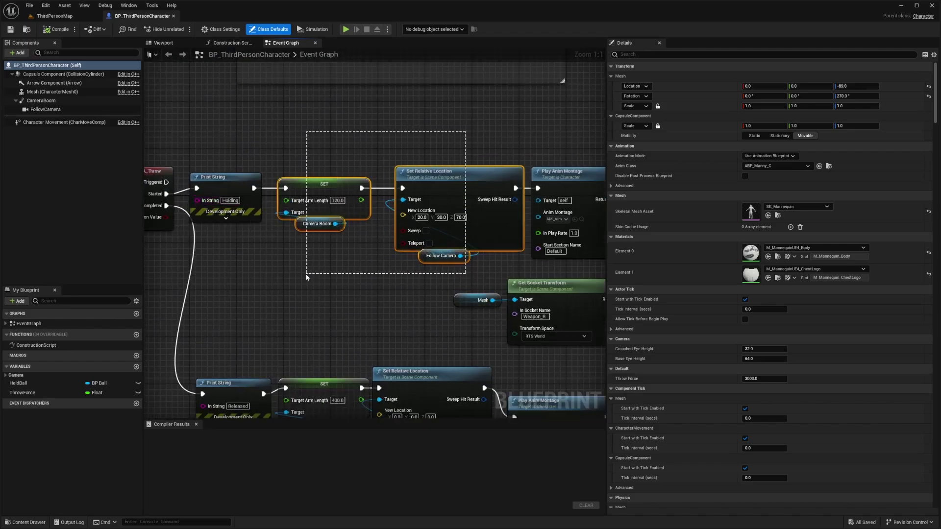
pyautogui.moveTo(465, 131); pyautogui.dragTo(306, 274)
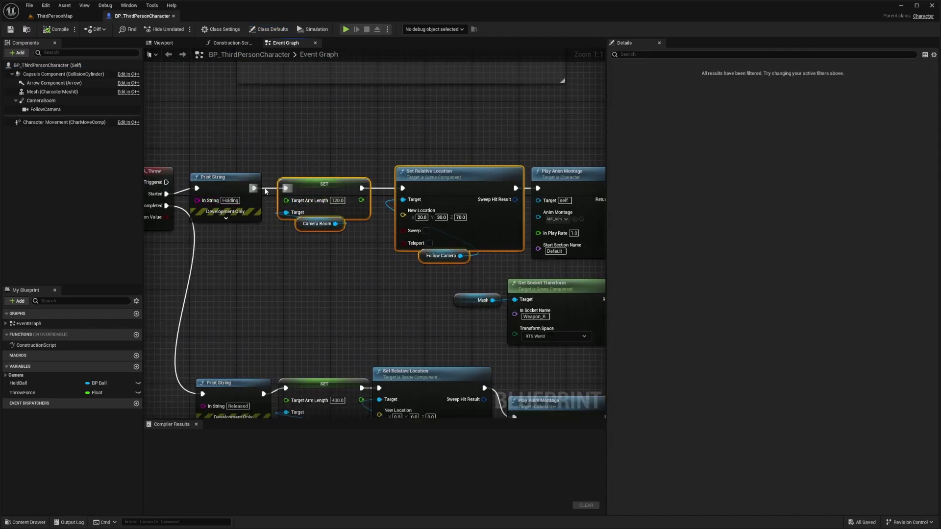
pyautogui.moveTo(324, 194); pyautogui.dragTo(318, 129)
pyautogui.moveTo(263, 393); pyautogui.dragTo(478, 290)
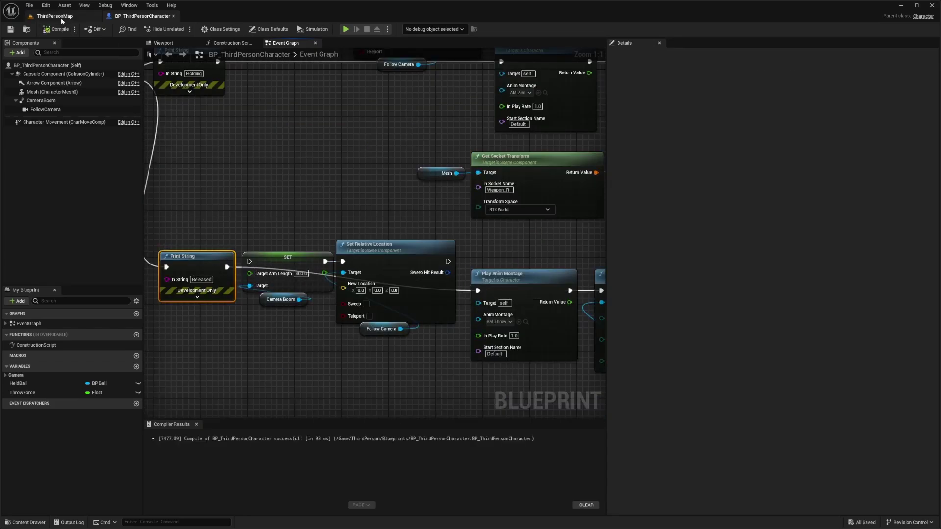
# - Play-test ThirdPersonMap full screen, throw the ball with E, then stop and show the Content folder
pyautogui.click(54, 16)
pyautogui.hotkey('alt', 'p')
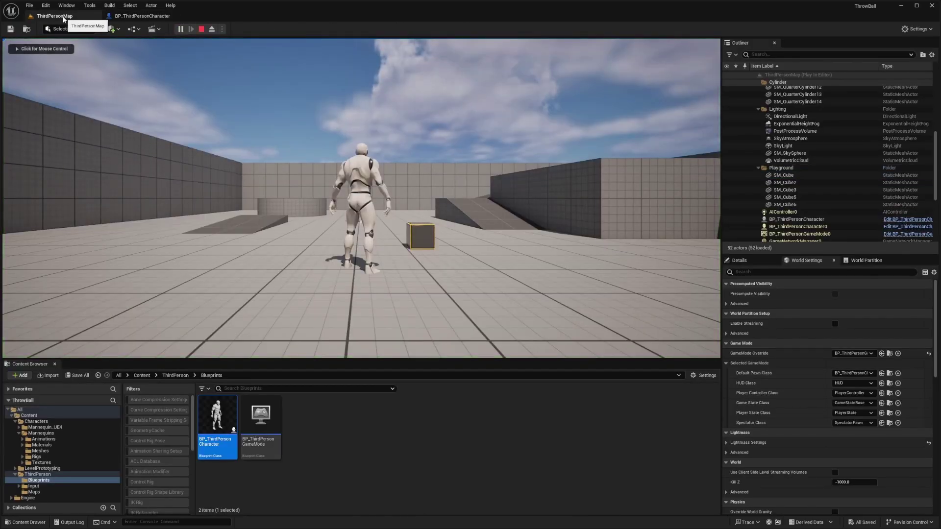
pyautogui.press('F11')
pyautogui.press('e')
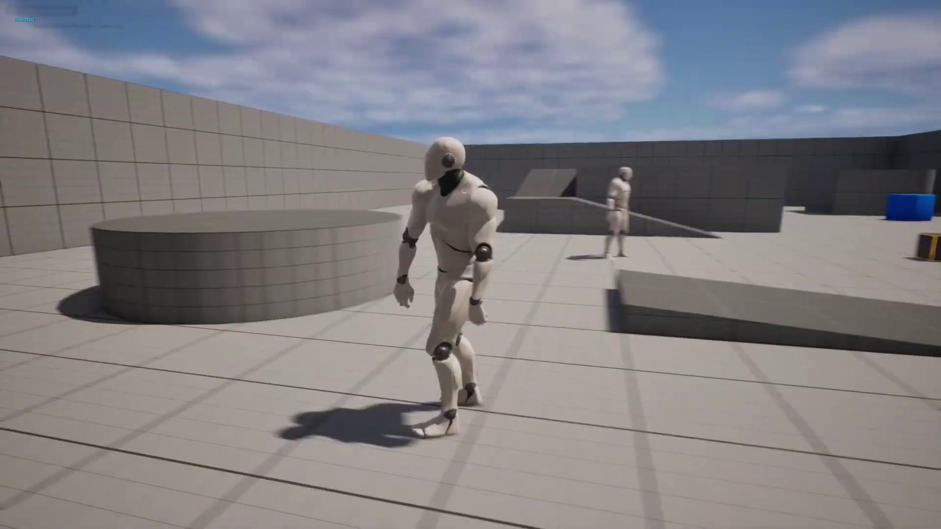
pyautogui.press('e')
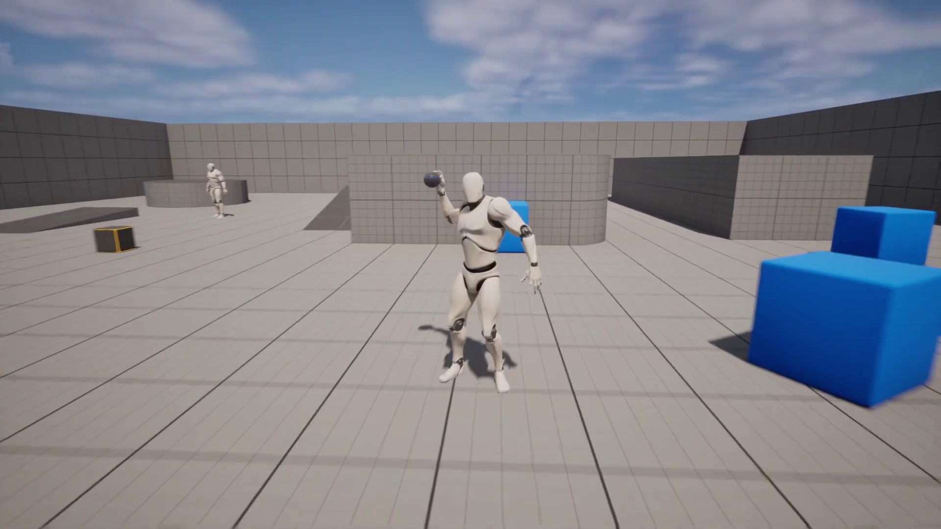
pyautogui.press('Escape')
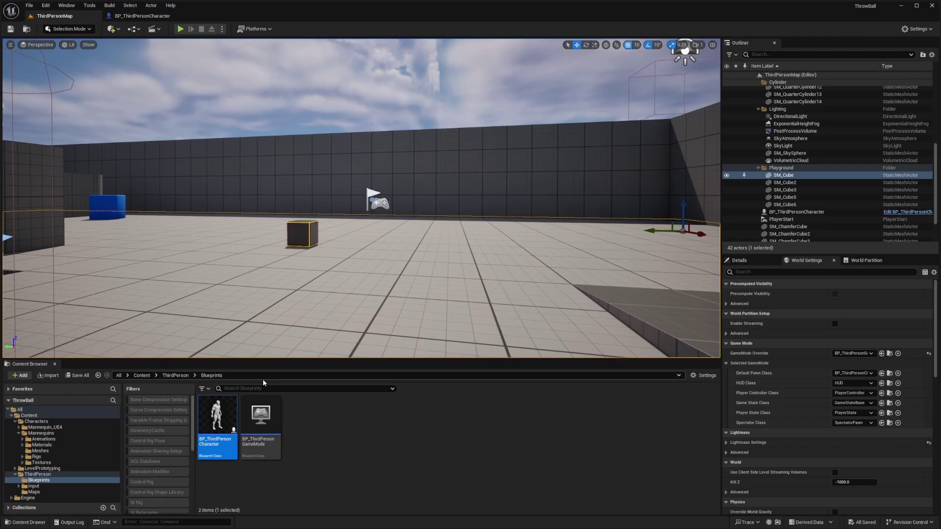
pyautogui.click(28, 416)
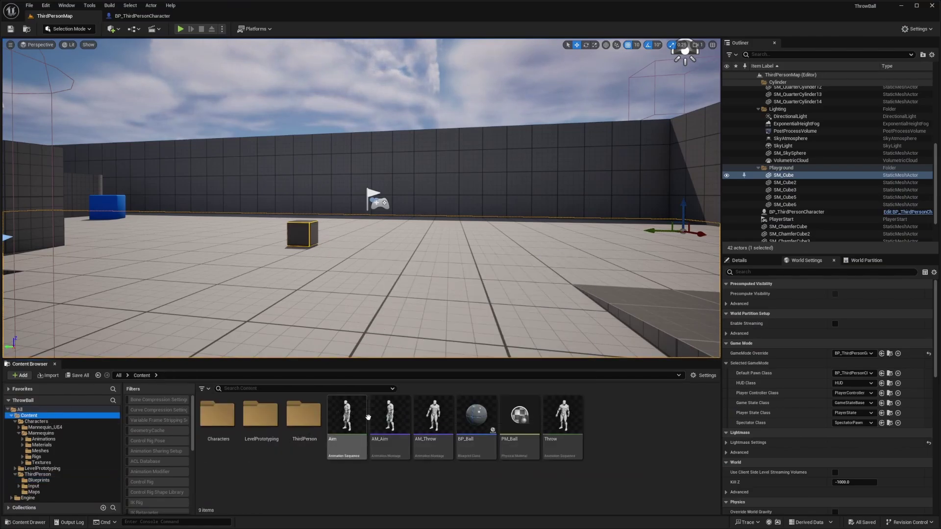
pyautogui.moveTo(430, 420)
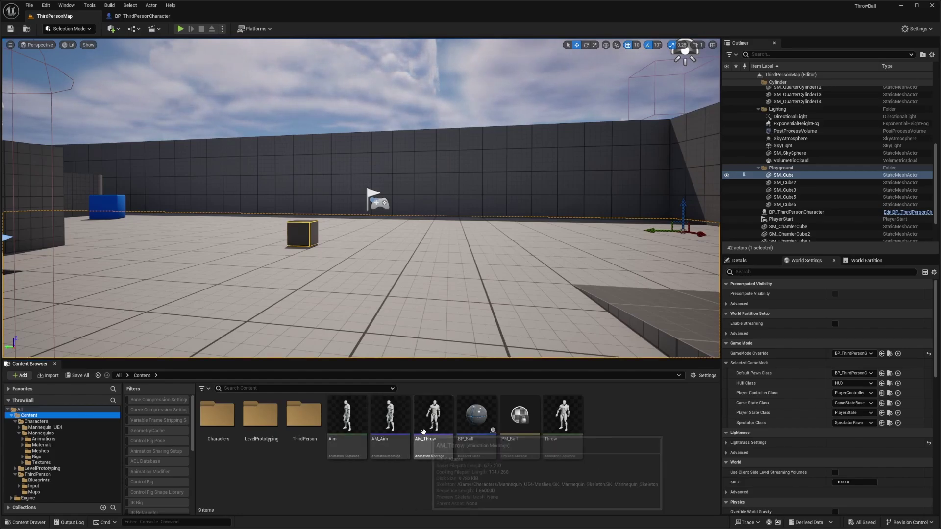
# - Open AM_Throw and show the Anim Slot Manager with its existing UpperBody slot
pyautogui.doubleClick(425, 430)
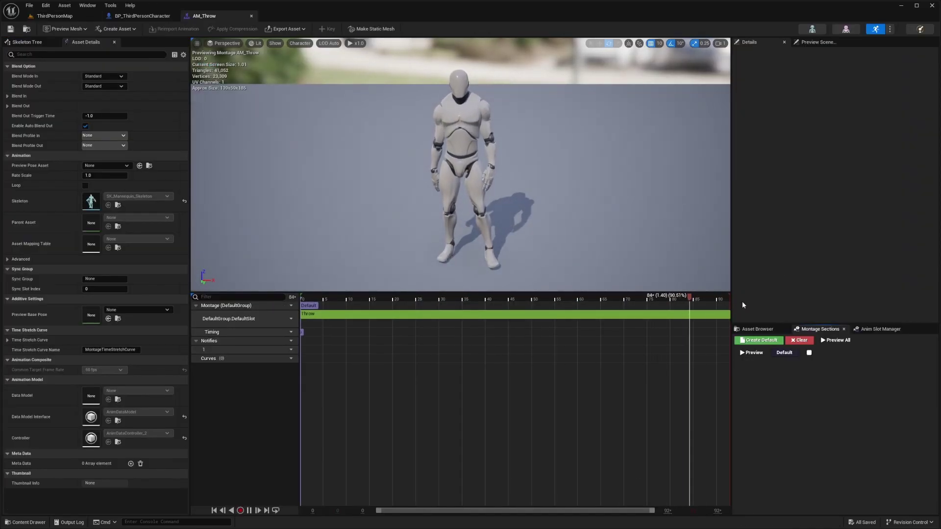
pyautogui.click(88, 6)
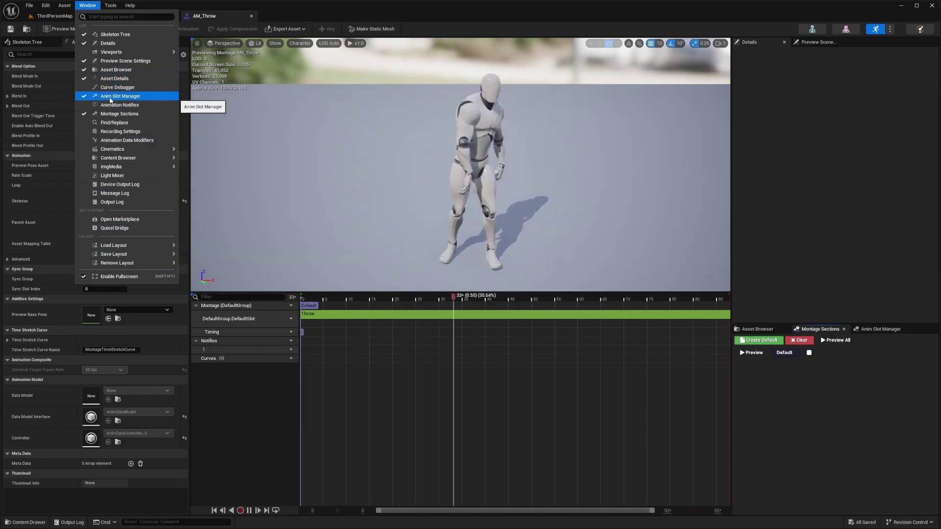
pyautogui.click(897, 329)
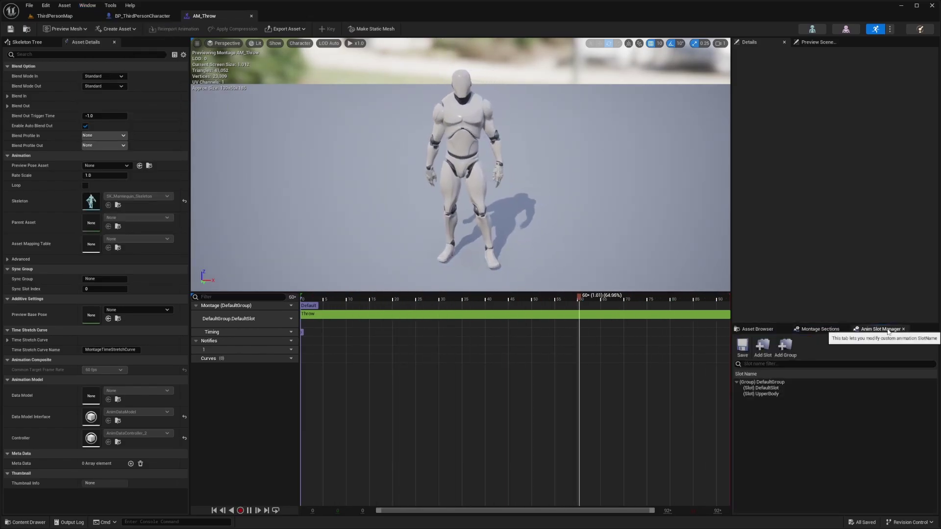
pyautogui.click(787, 394)
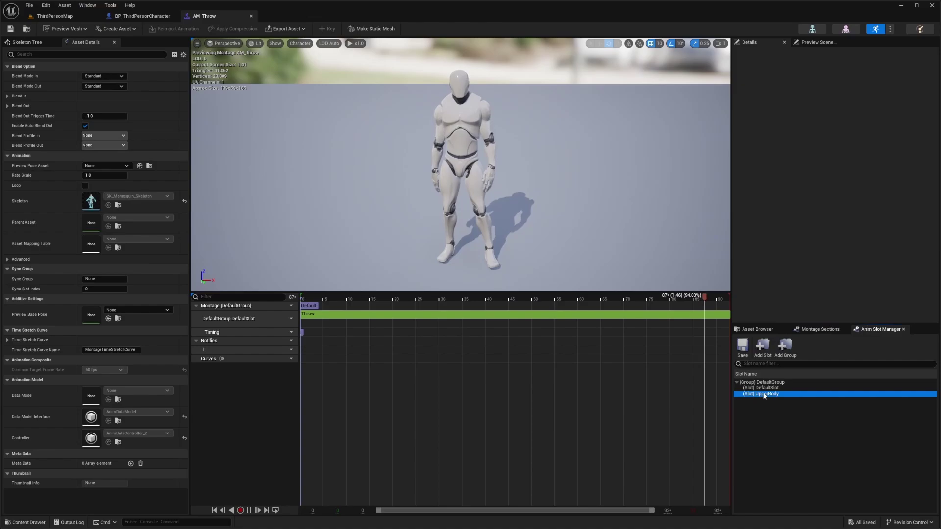
# - Abandon a new slot named 'UpperBody' and assign the AM_Throw track to DefaultGroup.UpperBody
pyautogui.click(759, 349)
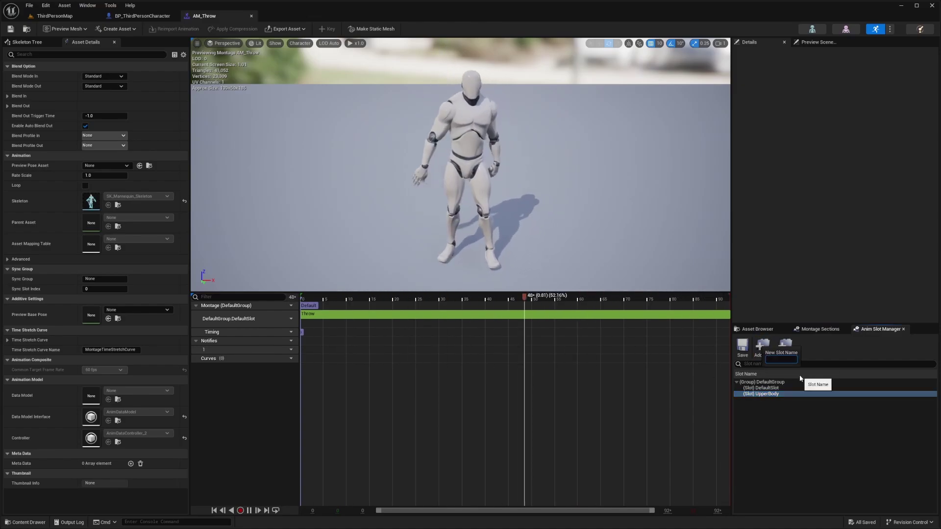
pyautogui.write('UpperBody')
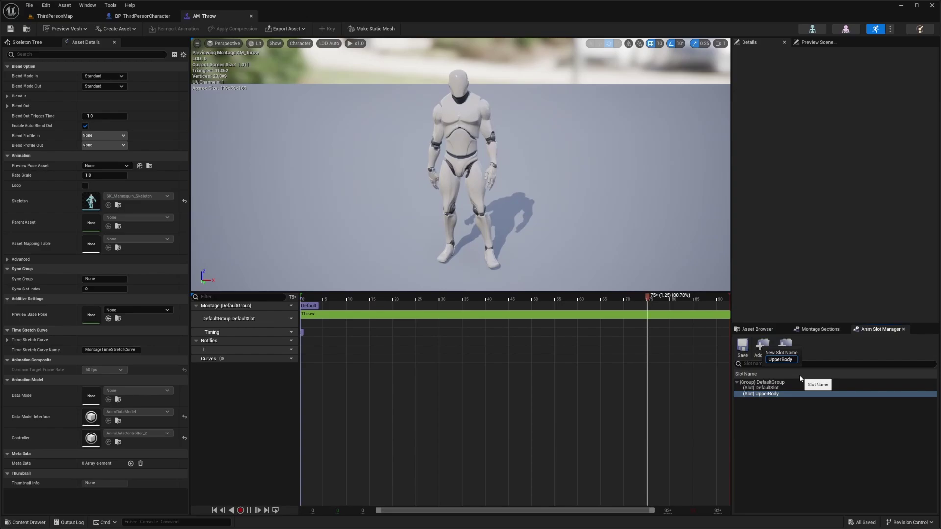
pyautogui.press('BackSpace')
pyautogui.press('BackSpace')
pyautogui.press('BackSpace')
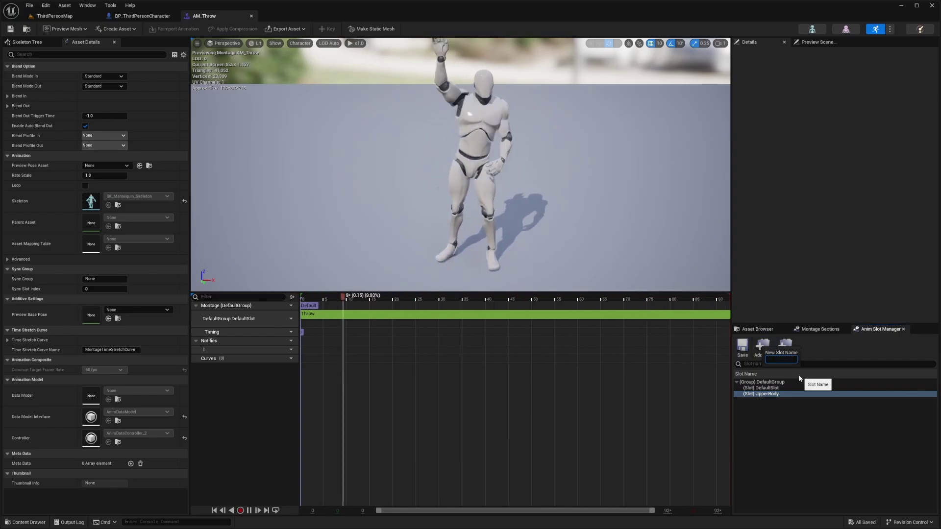
pyautogui.press('Escape')
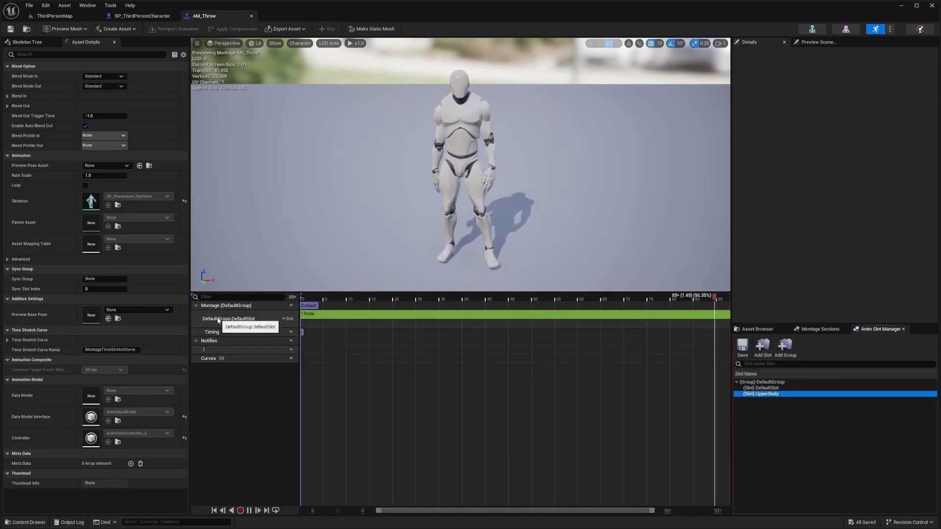
pyautogui.click(288, 320)
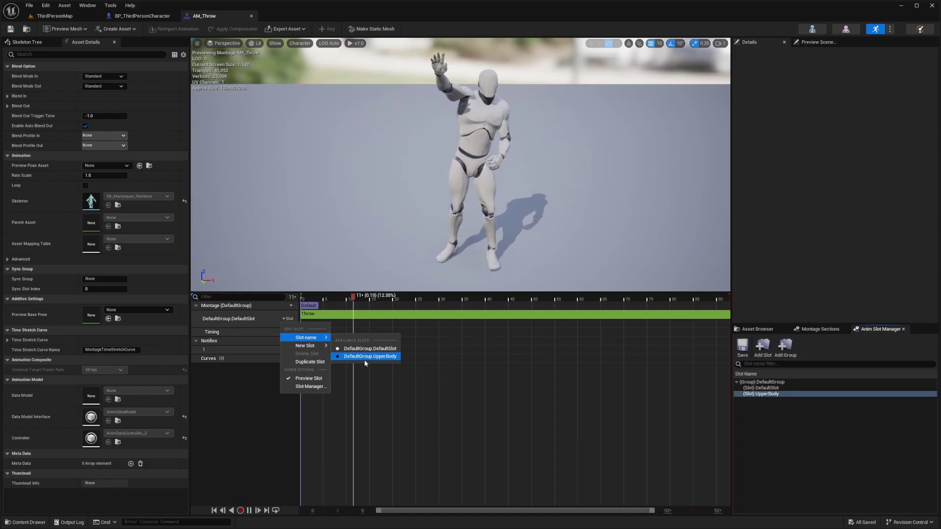
pyautogui.click(362, 356)
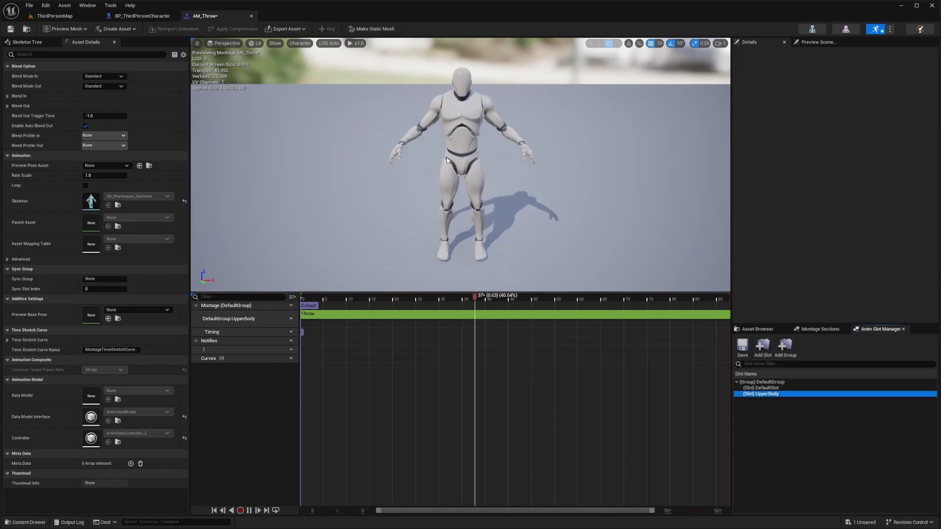
# - Open AM_Aim and set its montage track slot to DefaultGroup.UpperBody
pyautogui.click(54, 15)
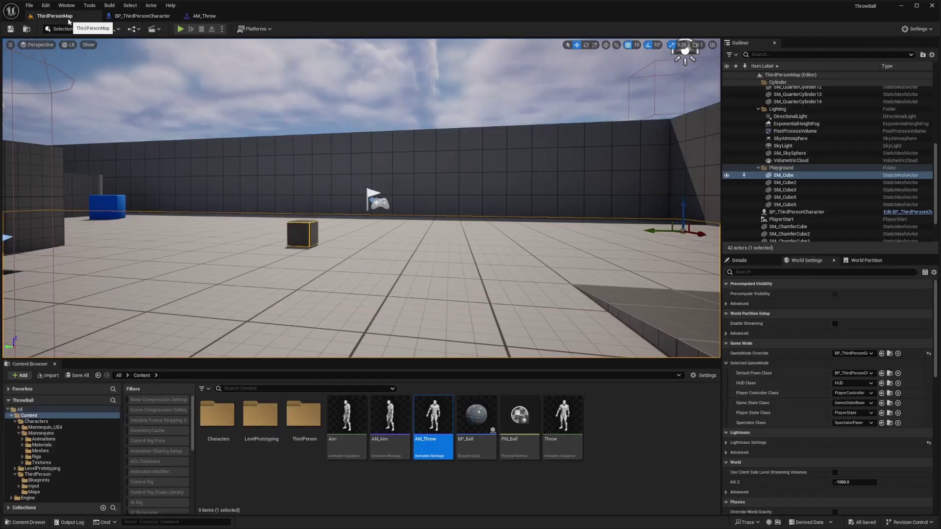
pyautogui.doubleClick(392, 422)
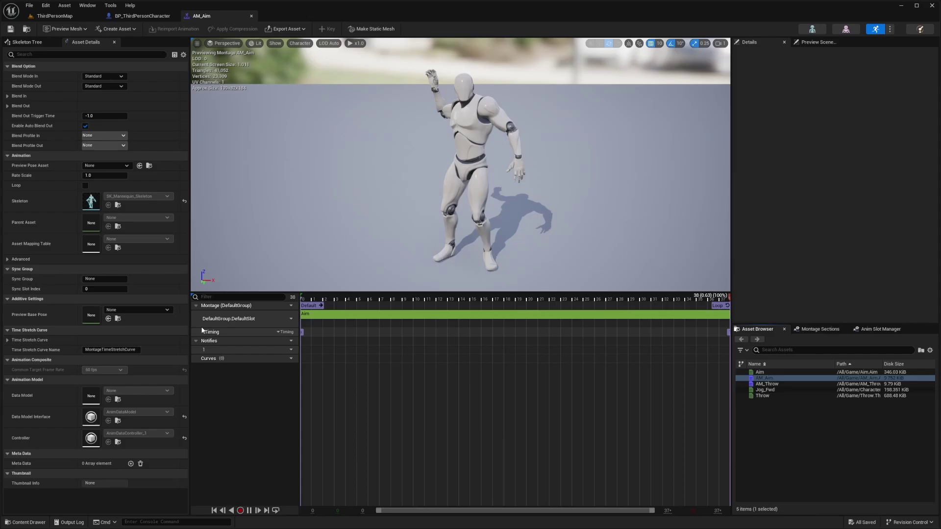
pyautogui.click(289, 318)
pyautogui.moveTo(300, 337)
pyautogui.click(372, 356)
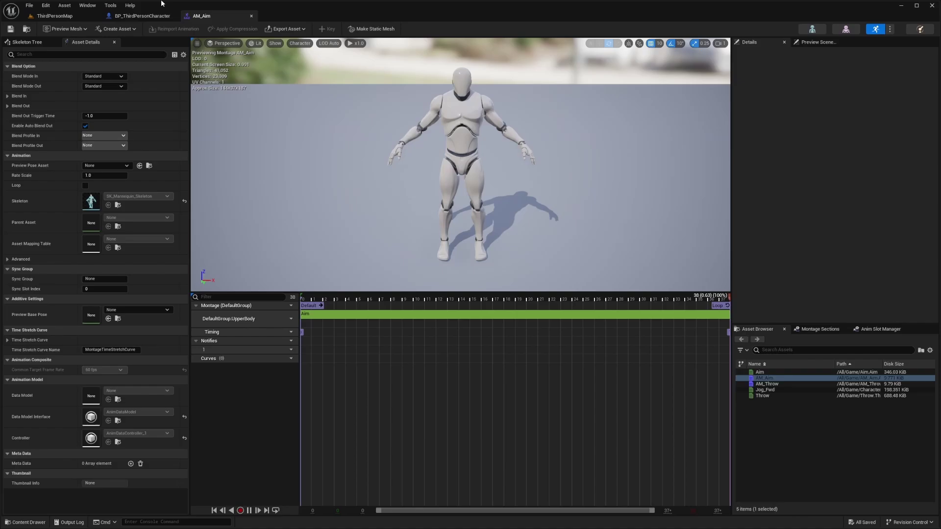
# - Open the ABP_Manny animation Blueprint and frame its AnimGraph, moving Locomotion right
pyautogui.click(131, 20)
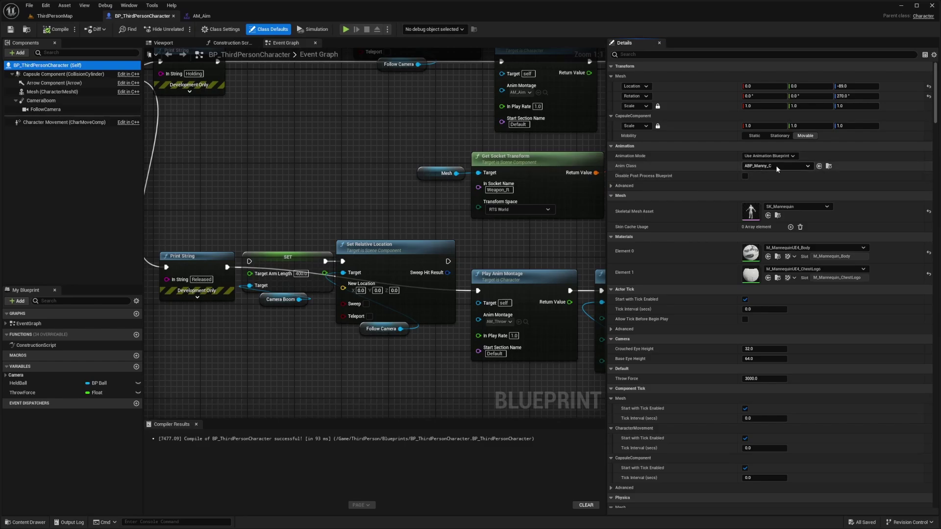
pyautogui.click(828, 166)
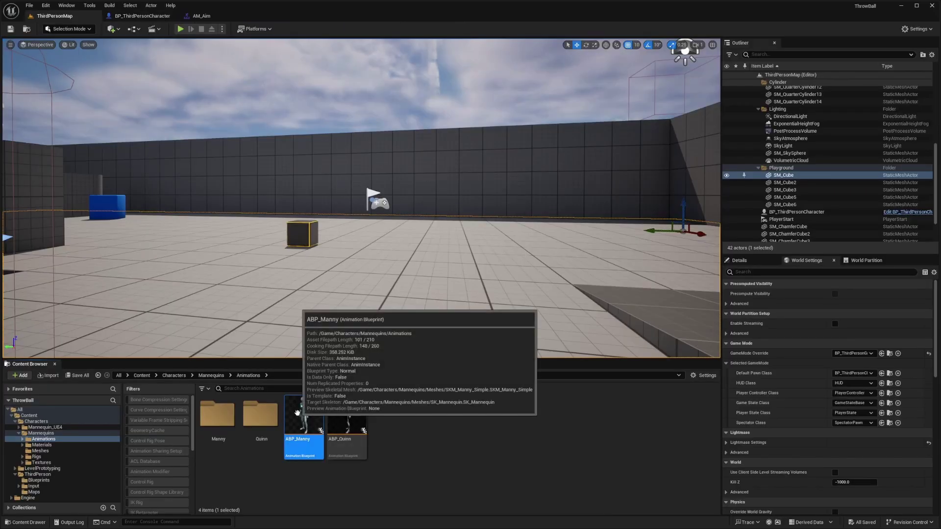
pyautogui.doubleClick(306, 431)
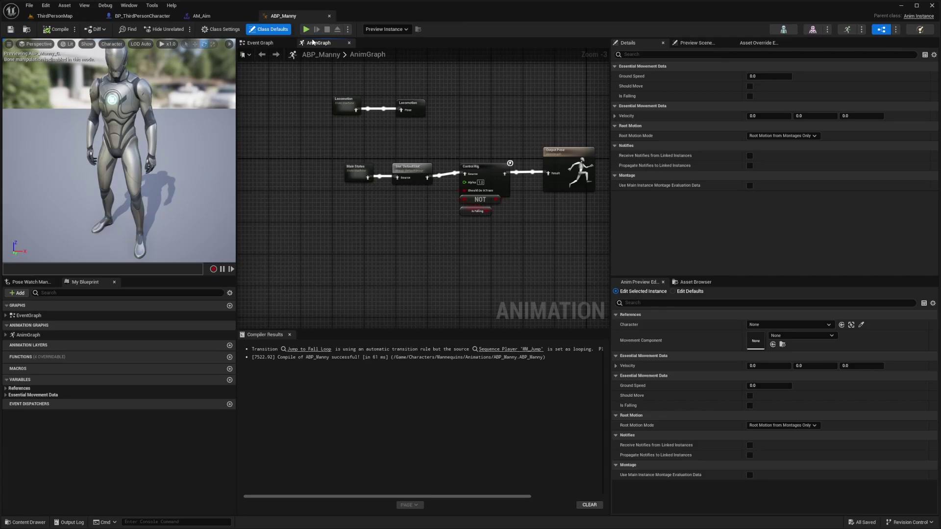
pyautogui.scroll(1, 405, 120)
pyautogui.moveTo(404, 120); pyautogui.dragTo(375, 132, button='right')
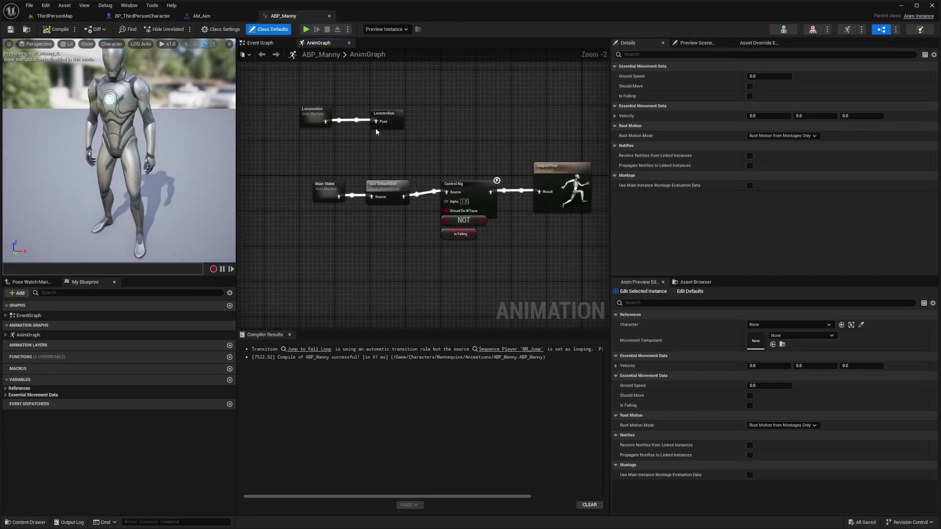
pyautogui.moveTo(319, 122); pyautogui.dragTo(394, 122)
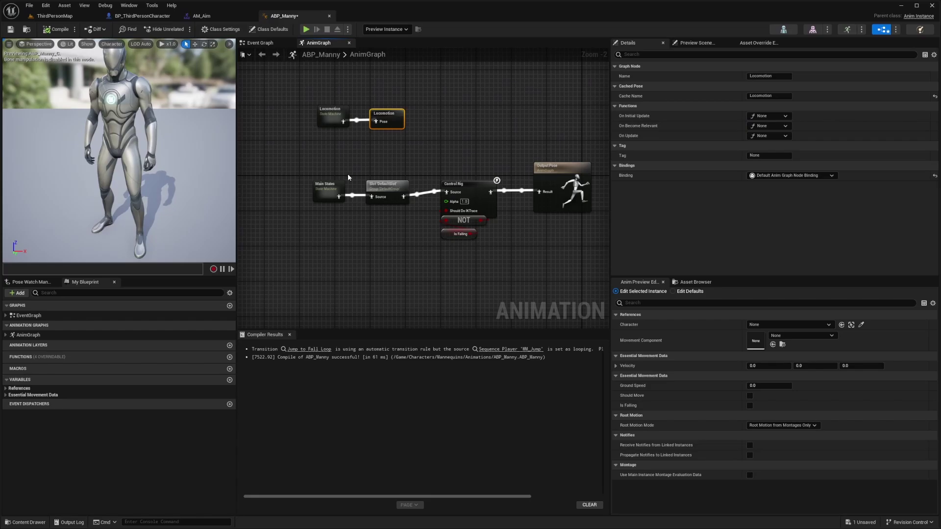
# - Break the Main States link to the DefaultSlot node and move Main States further left
pyautogui.moveTo(330, 199); pyautogui.dragTo(332, 197)
pyautogui.click(387, 189)
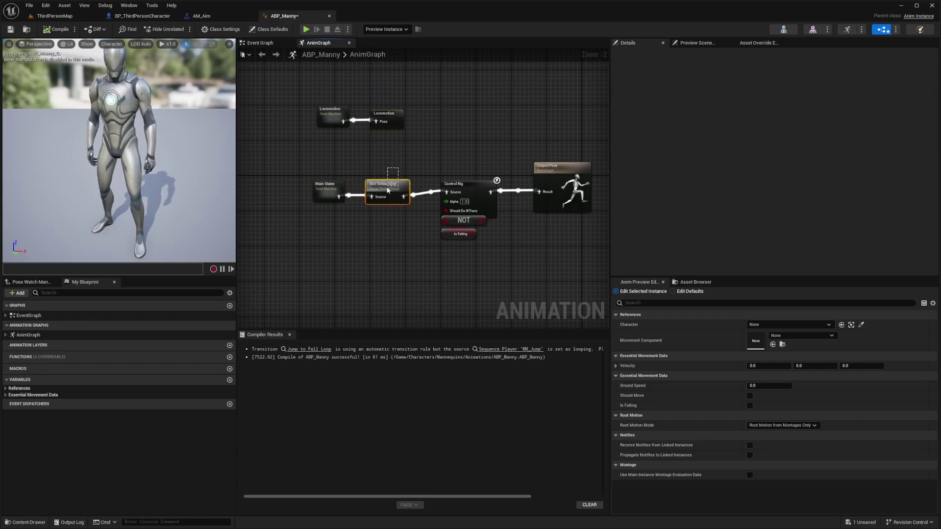
pyautogui.moveTo(404, 150); pyautogui.dragTo(434, 148, button='right')
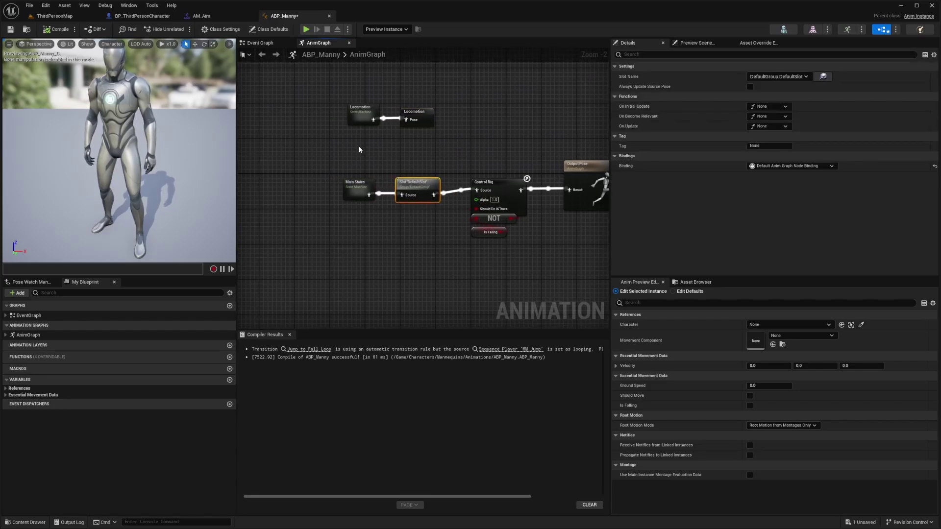
pyautogui.keyDown('alt'); pyautogui.click(370, 195); pyautogui.keyUp('alt')
pyautogui.scroll(2, 346, 209)
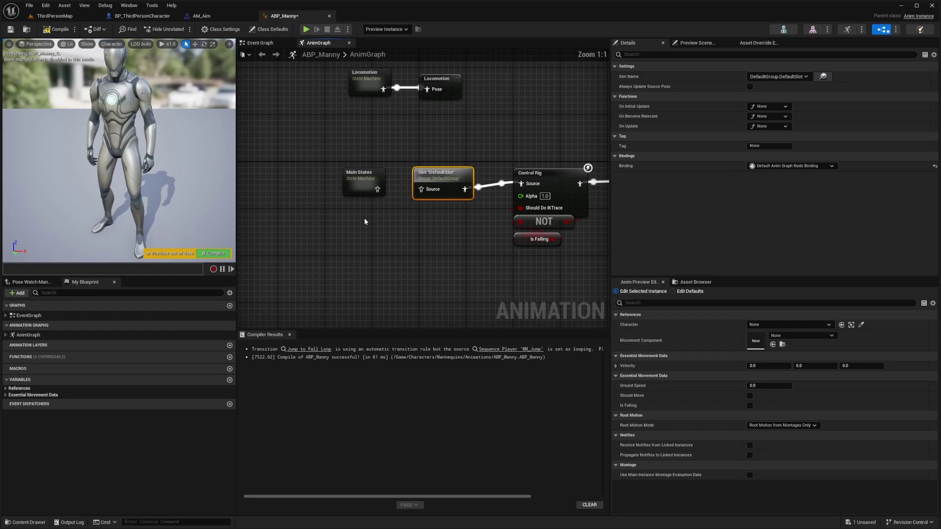
pyautogui.moveTo(609, 163); pyautogui.dragTo(737, 163)
pyautogui.moveTo(372, 172)
pyautogui.mouseDown()
pyautogui.moveTo(272, 172)
pyautogui.moveTo(327, 185)
pyautogui.mouseUp()
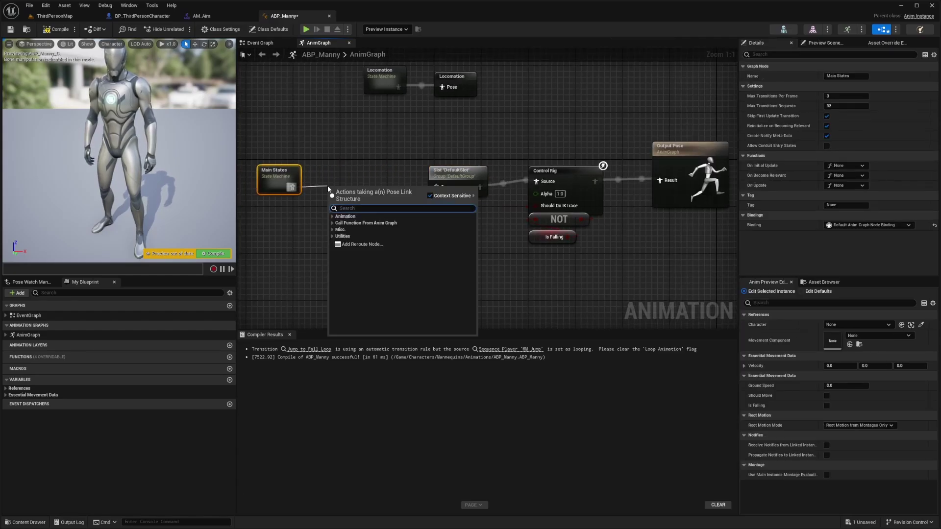
# - Add a Save Cached Pose named CachedThrow from Main States and align the two nodes
pyautogui.write('cached')
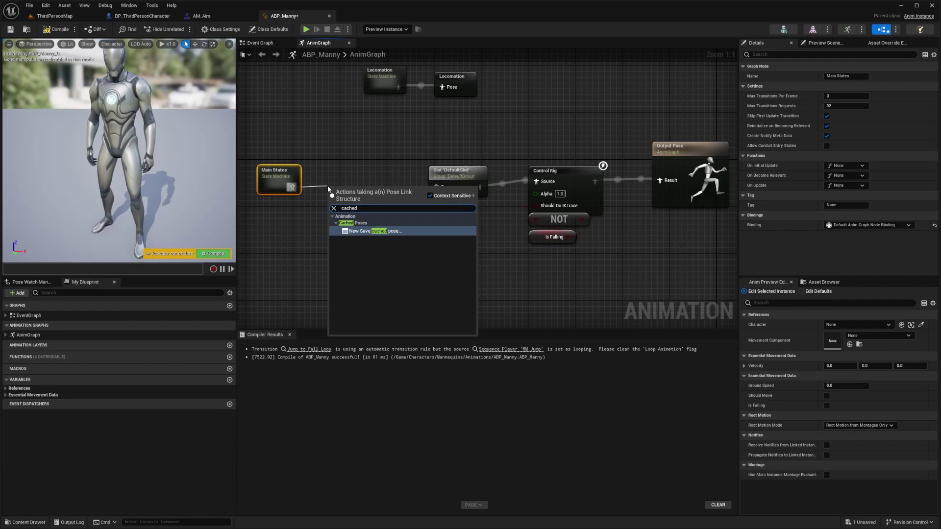
pyautogui.press('Return')
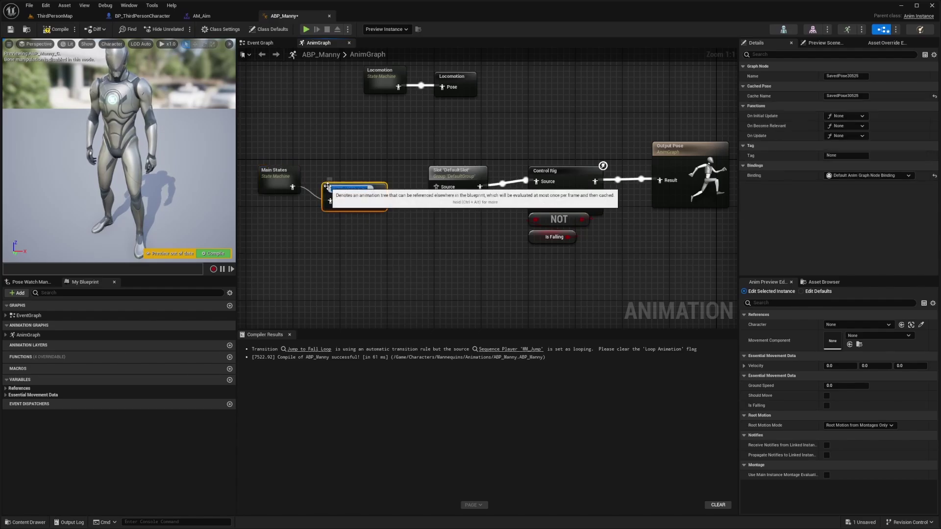
pyautogui.write('Cache')
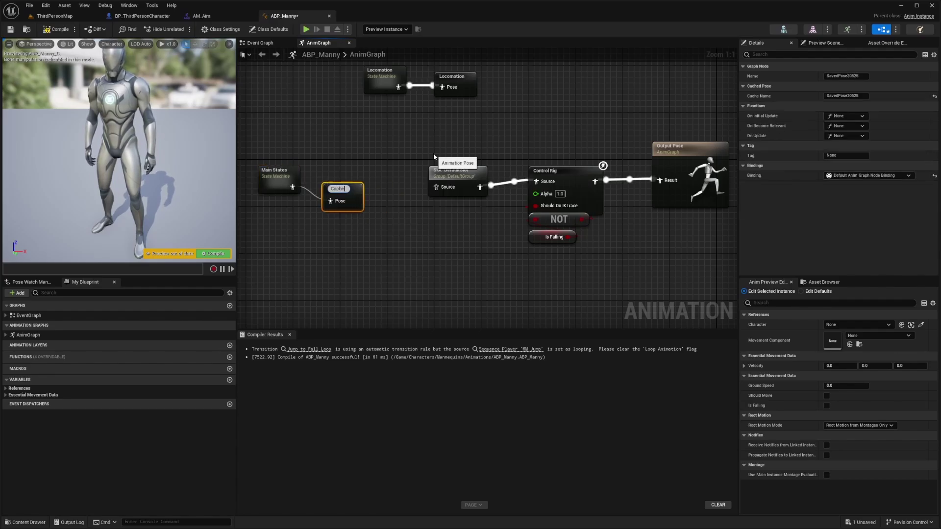
pyautogui.write('dThrow')
pyautogui.moveTo(354, 153); pyautogui.dragTo(281, 212)
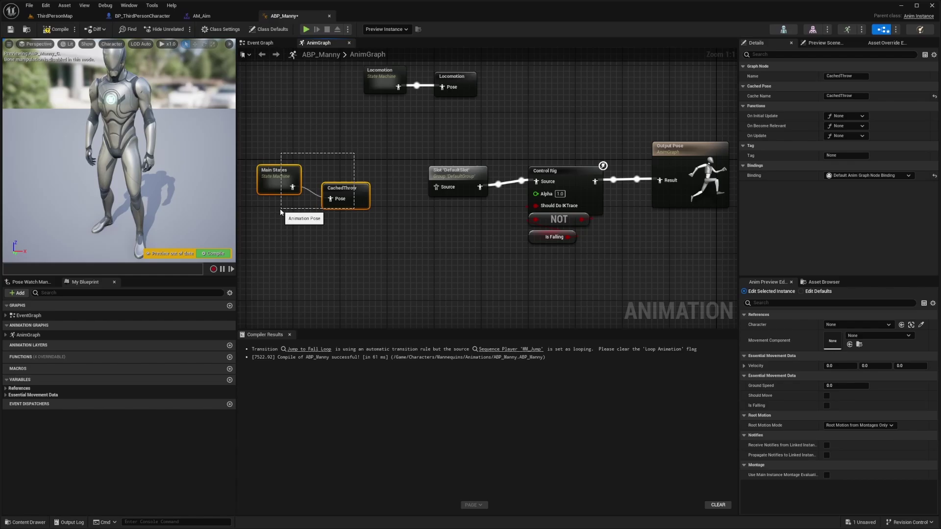
pyautogui.press('q')
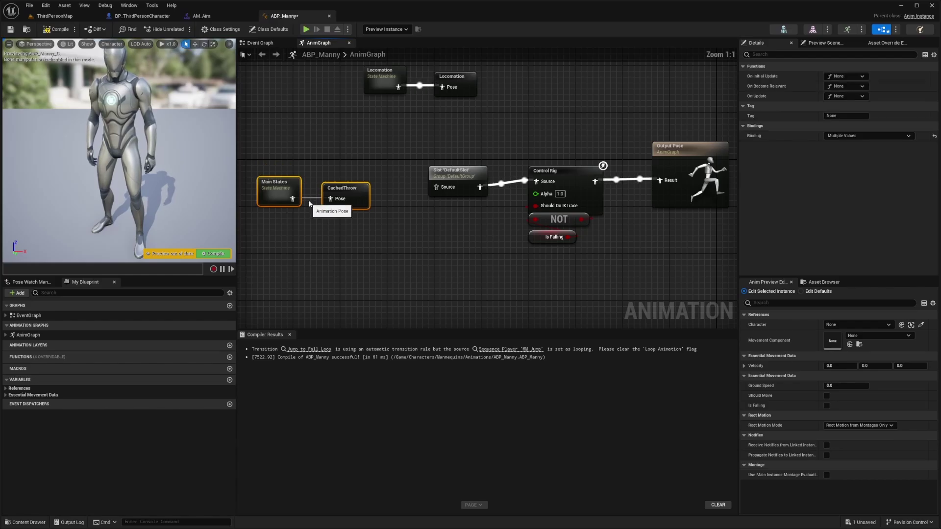
pyautogui.moveTo(330, 228); pyautogui.dragTo(373, 212, button='right')
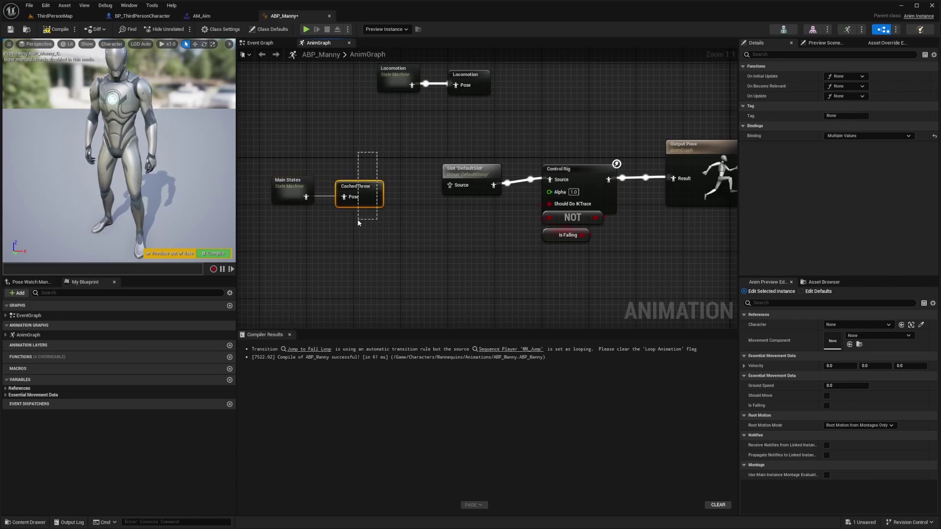
# - Add a Use cached pose 'CachedThrow' node and pull a link toward the slot
pyautogui.rightClick(281, 227)
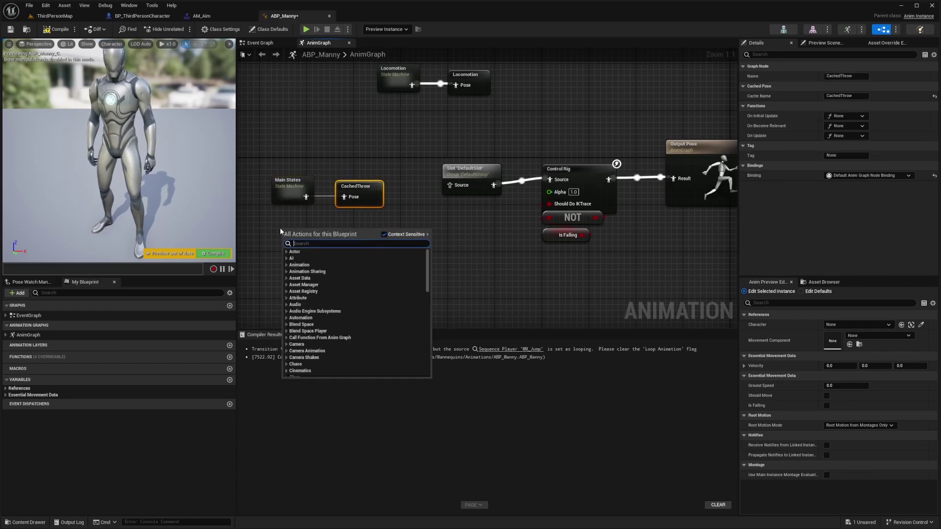
pyautogui.write('use cach')
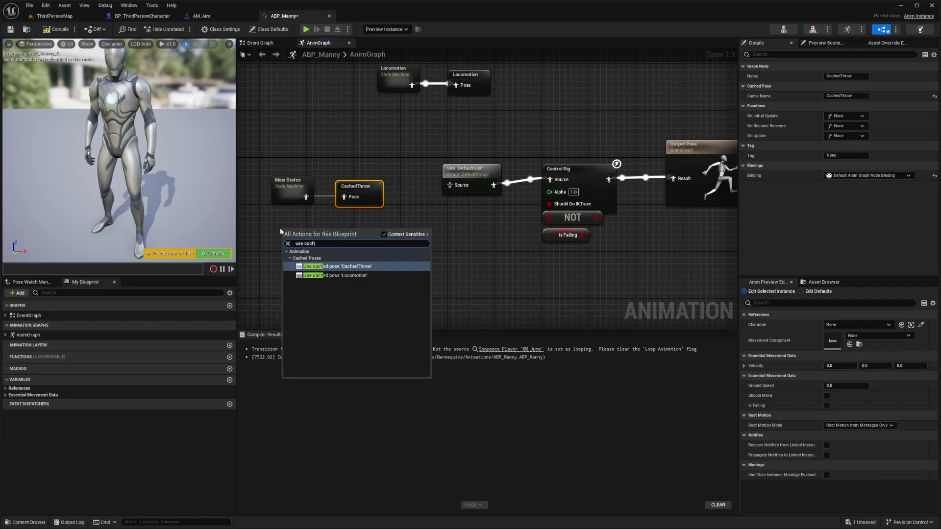
pyautogui.click(371, 268)
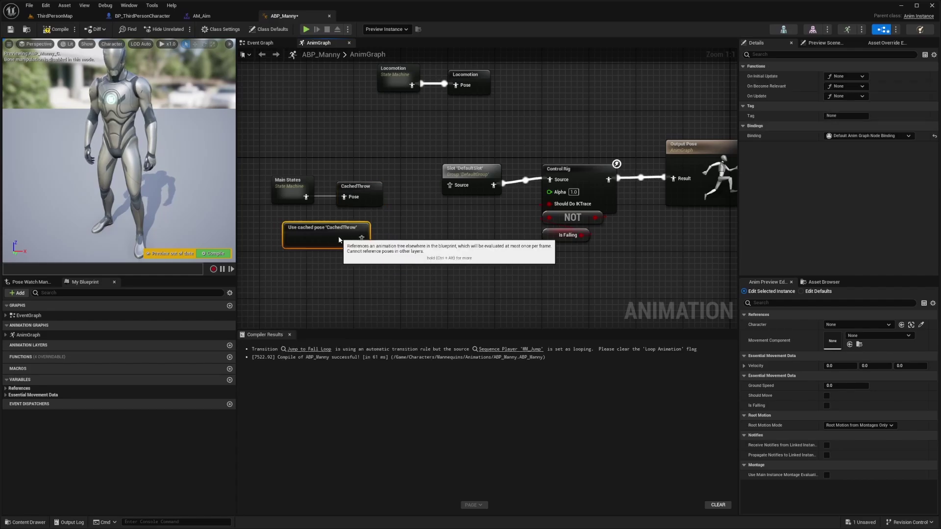
pyautogui.moveTo(396, 233); pyautogui.dragTo(444, 195)
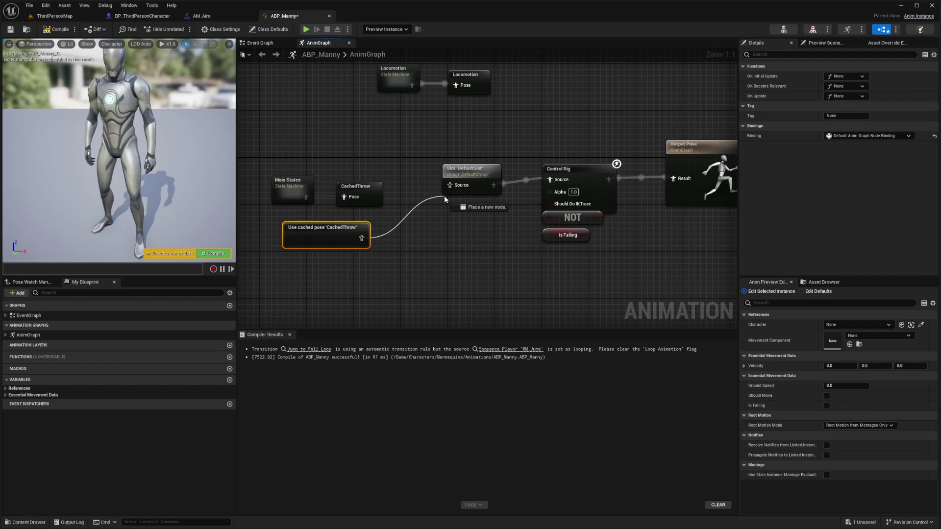
# - Detach the slot node from Control Rig and set its Slot Name to DefaultGroup.UpperBody
pyautogui.moveTo(444, 196)
pyautogui.mouseDown()
pyautogui.moveTo(360, 224)
pyautogui.moveTo(362, 240)
pyautogui.mouseUp()
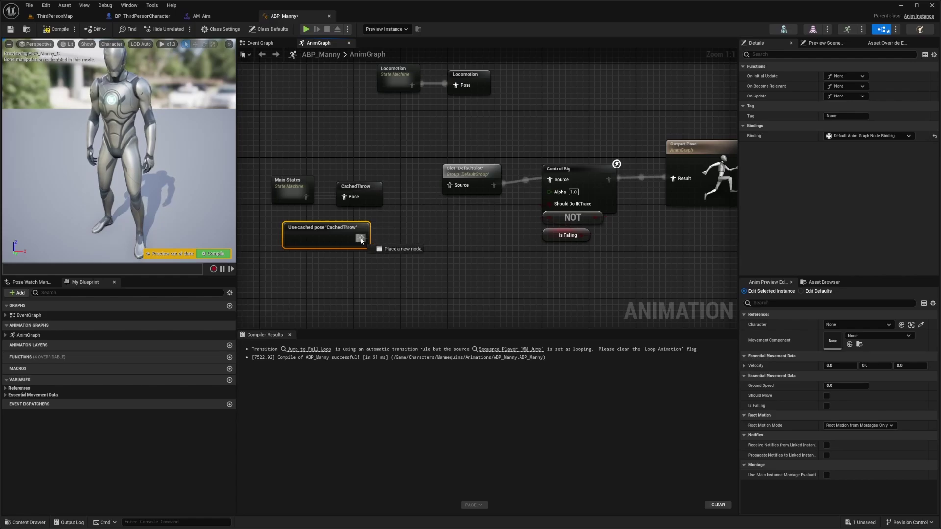
pyautogui.keyDown('alt'); pyautogui.click(494, 186); pyautogui.keyUp('alt')
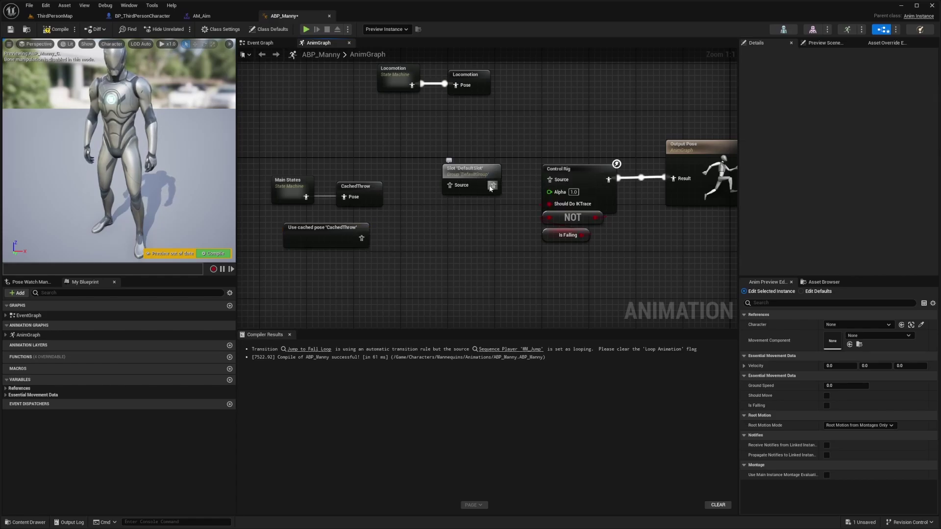
pyautogui.moveTo(472, 179); pyautogui.dragTo(466, 232)
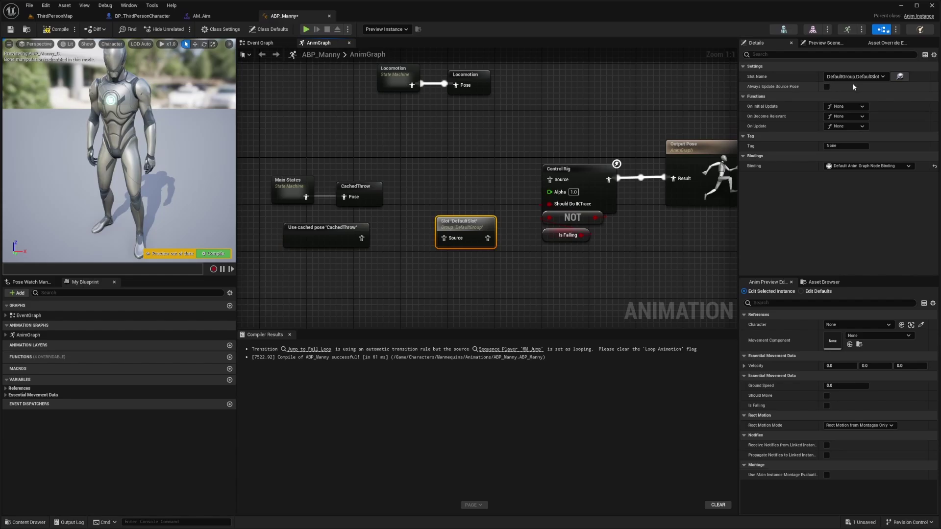
pyautogui.click(865, 79)
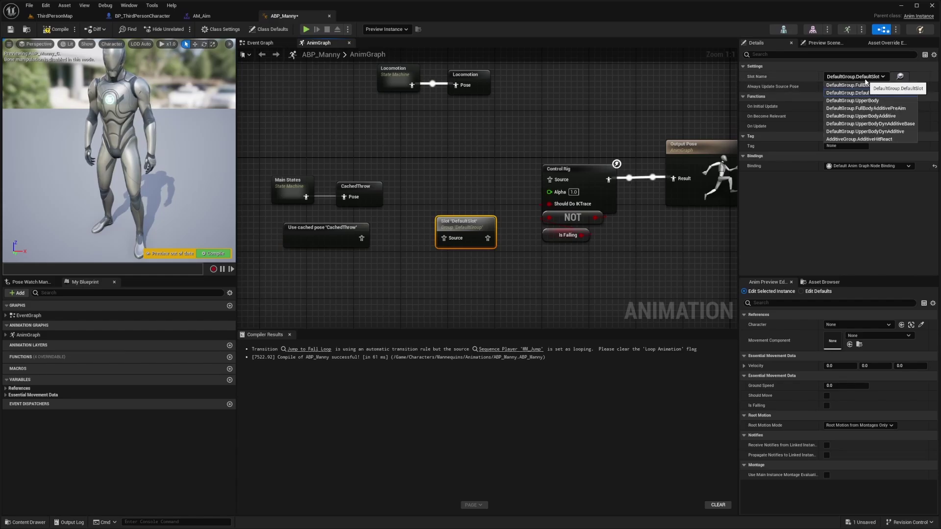
pyautogui.click(866, 101)
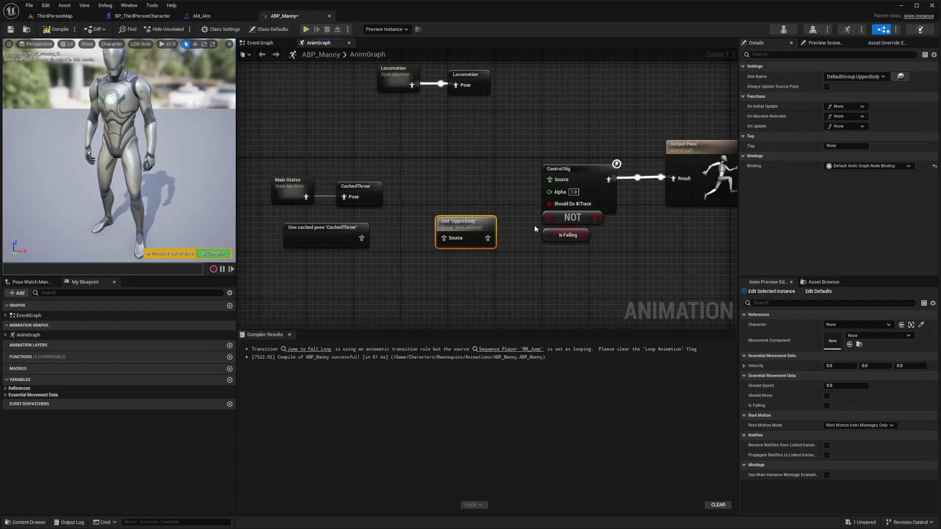
# - Wire the CachedThrow cached pose into the UpperBody slot's Source and drag a link from its output
pyautogui.moveTo(464, 230); pyautogui.dragTo(436, 237)
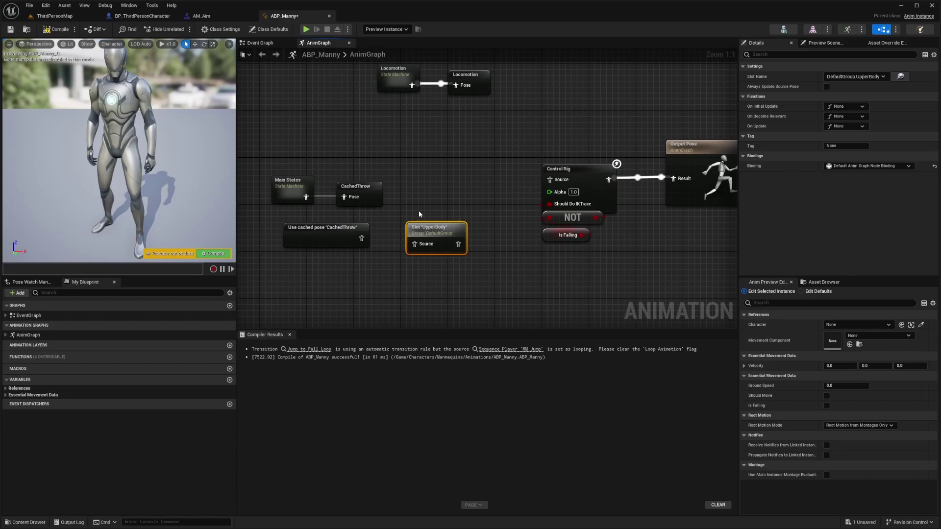
pyautogui.moveTo(353, 238)
pyautogui.mouseDown()
pyautogui.moveTo(419, 244)
pyautogui.moveTo(489, 215)
pyautogui.mouseUp()
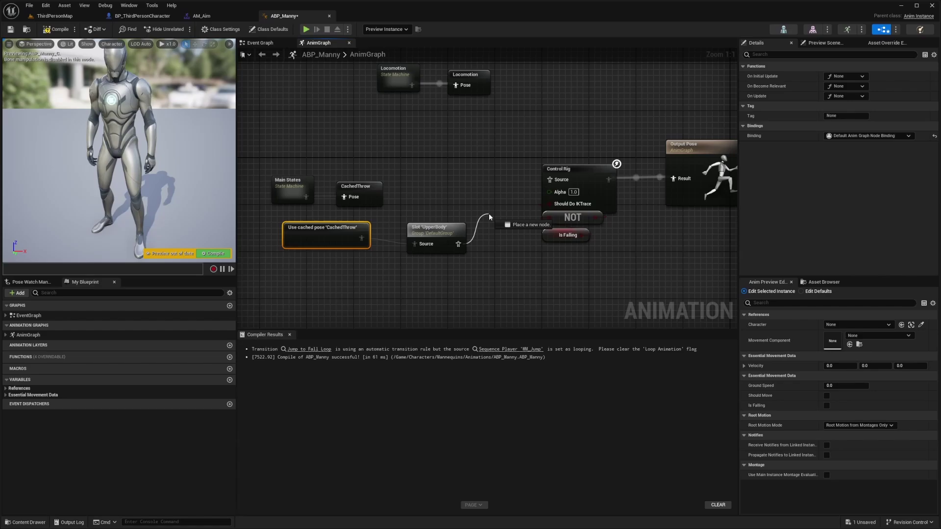
pyautogui.moveTo(489, 214); pyautogui.dragTo(487, 216)
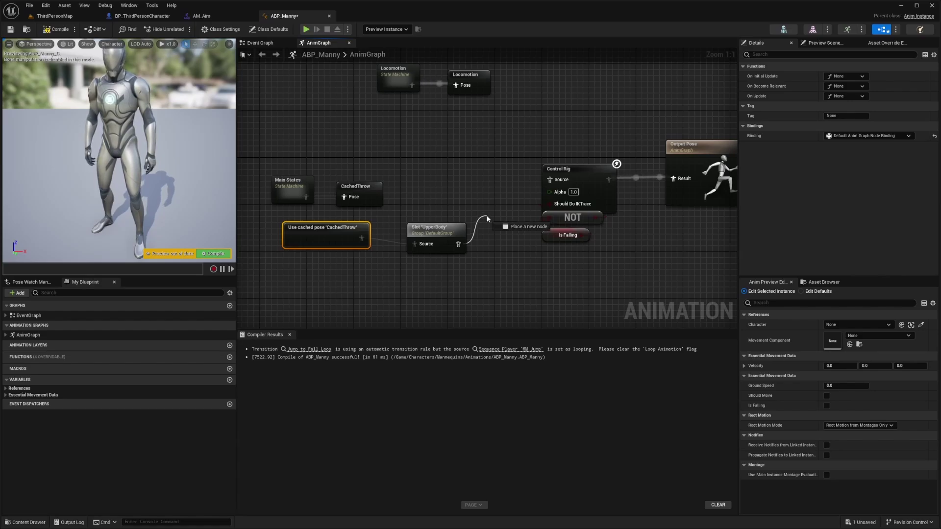
pyautogui.moveTo(486, 217); pyautogui.dragTo(490, 212)
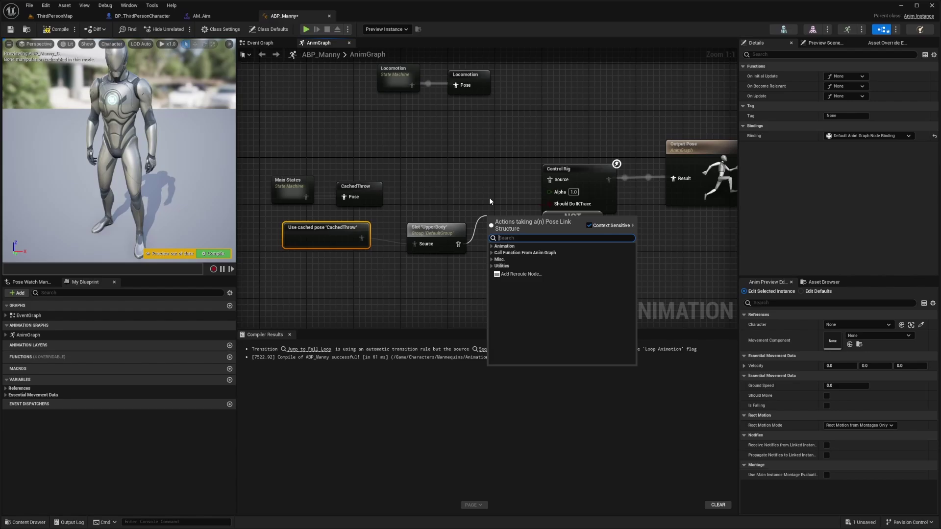
# - Add a Layered blend per bone node with the UpperBody slot feeding Blend Poses 0
pyautogui.write('laye')
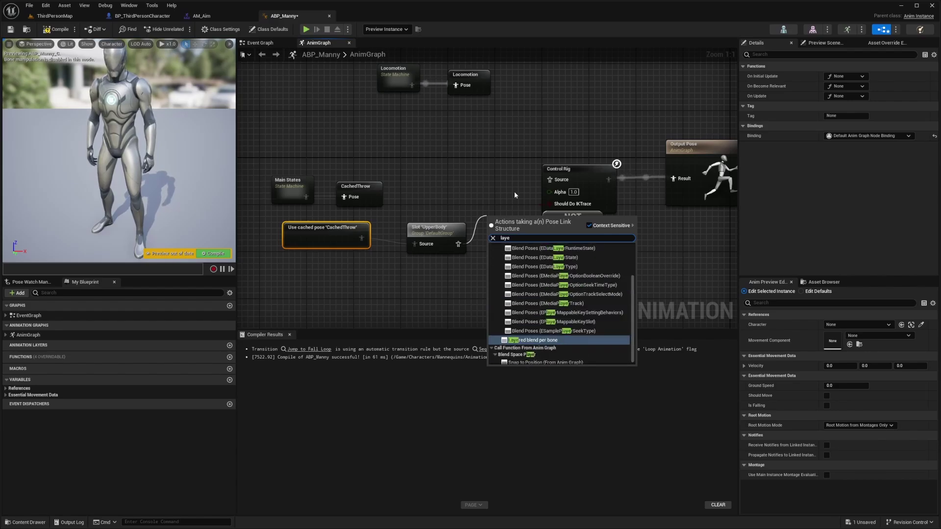
pyautogui.press('Return')
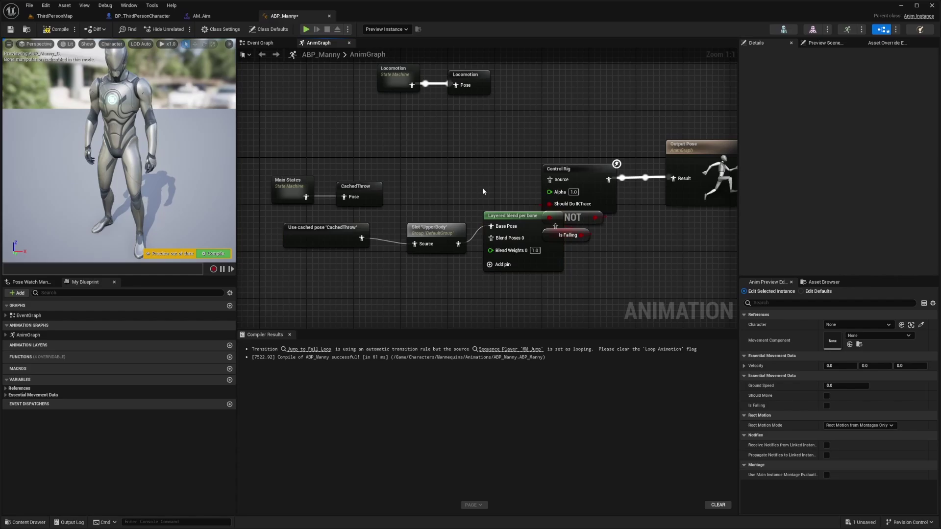
pyautogui.moveTo(510, 217); pyautogui.dragTo(493, 189)
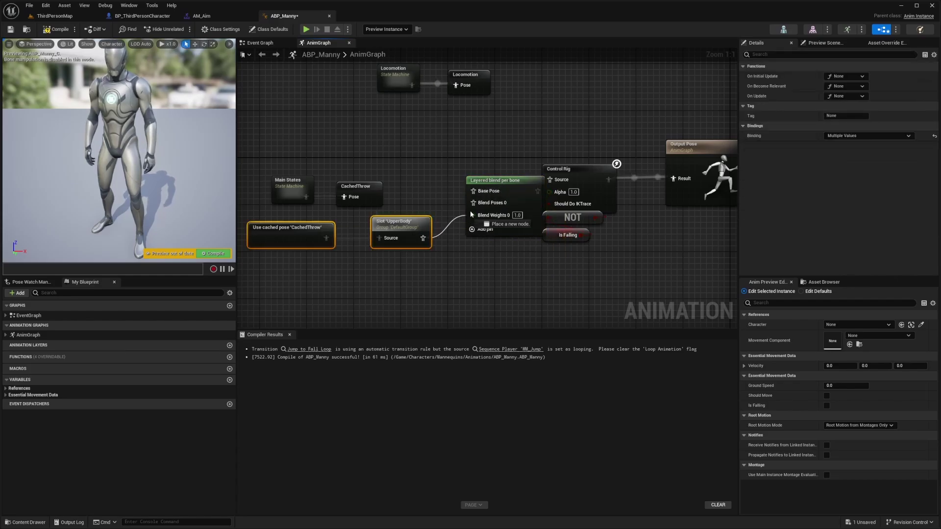
pyautogui.moveTo(423, 238); pyautogui.dragTo(473, 202)
# - Paste a second CachedThrow cached pose into Base Pose and route the blend into Control Rig's Source
pyautogui.moveTo(265, 169); pyautogui.dragTo(387, 208)
pyautogui.moveTo(294, 191); pyautogui.dragTo(293, 156)
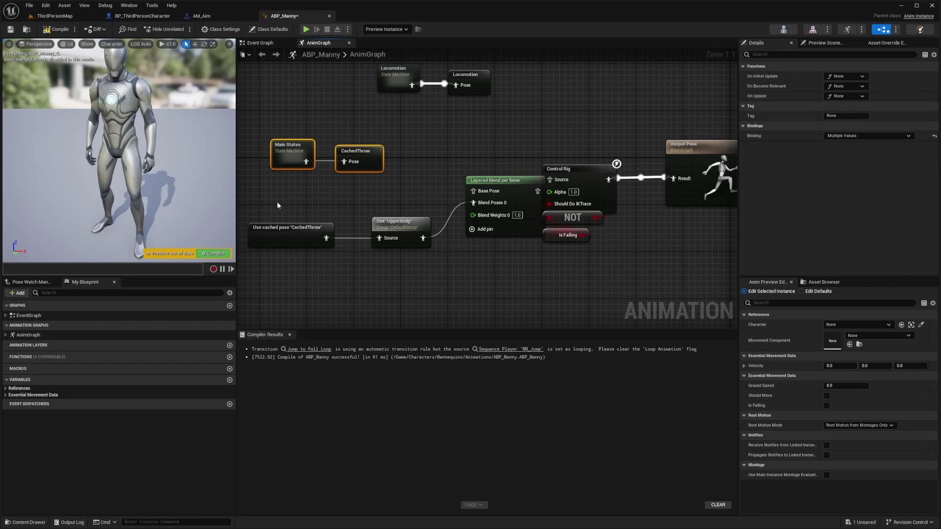
pyautogui.hotkey('ctrl', 'v')
pyautogui.moveTo(295, 199); pyautogui.dragTo(265, 198)
pyautogui.moveTo(332, 203)
pyautogui.mouseDown()
pyautogui.moveTo(473, 190)
pyautogui.moveTo(454, 180)
pyautogui.mouseUp()
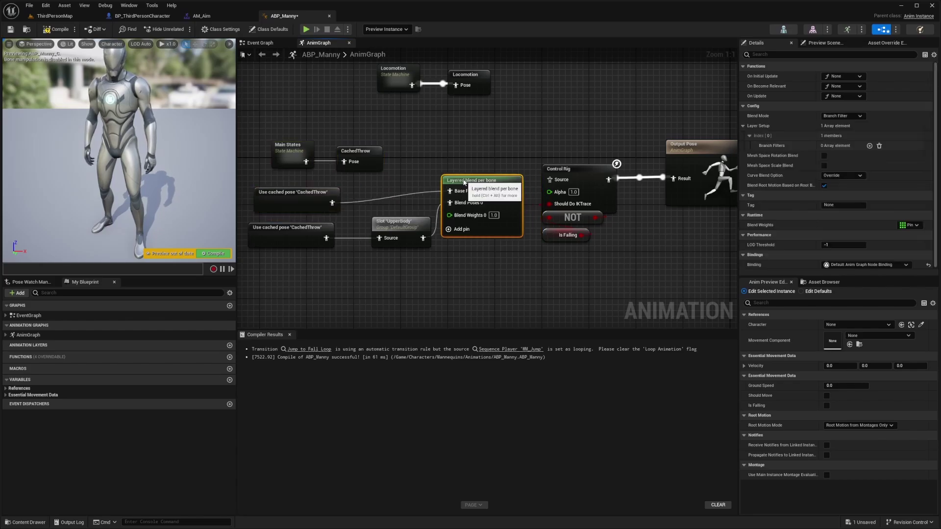
pyautogui.moveTo(514, 190); pyautogui.dragTo(555, 181)
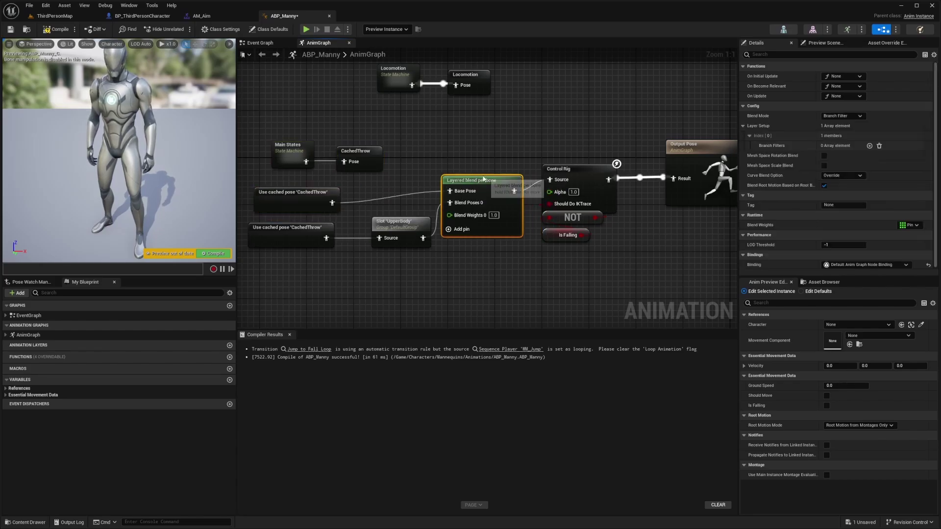
pyautogui.moveTo(482, 180); pyautogui.dragTo(487, 174)
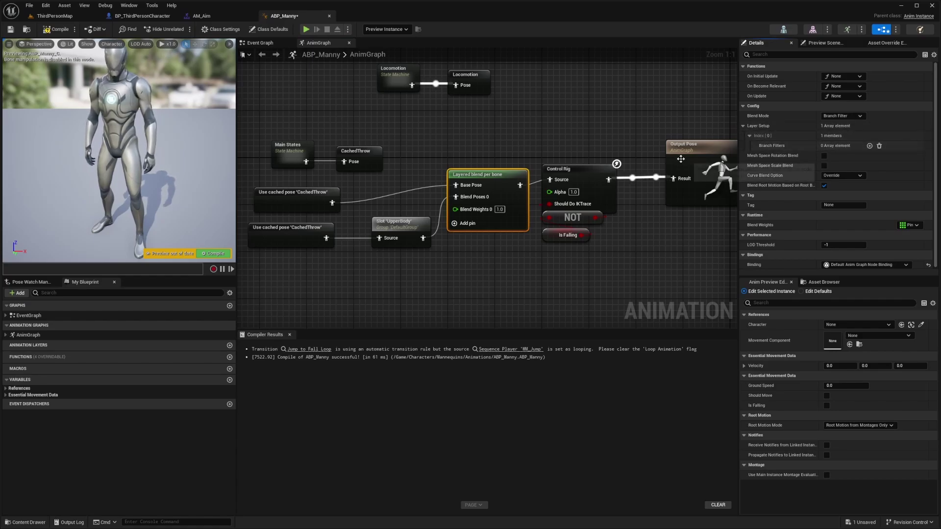
# - Add one Branch Filters entry to the Layered blend per bone and expand it
pyautogui.click(869, 145)
pyautogui.click(761, 156)
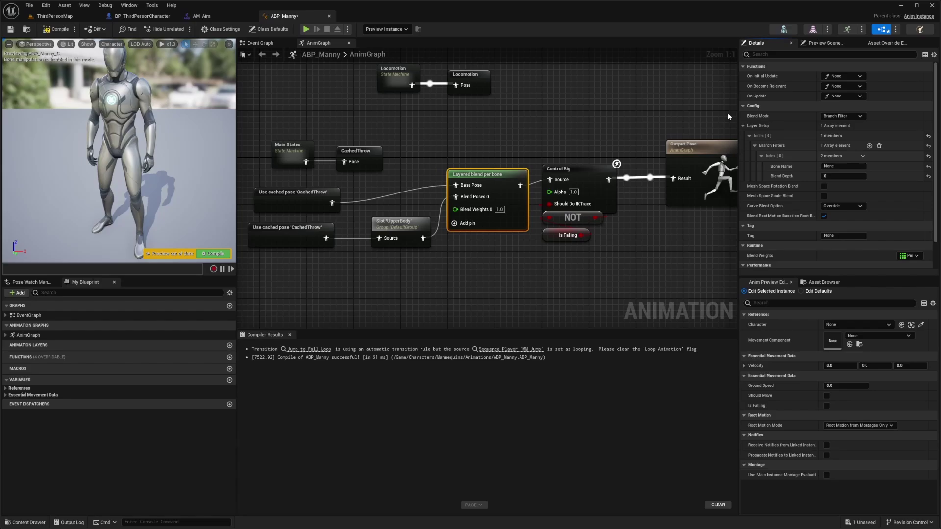
# - Locate spine_01 in the SK_Mannequin skeleton, then return to ABP_Manny's filter bone name
pyautogui.click(782, 30)
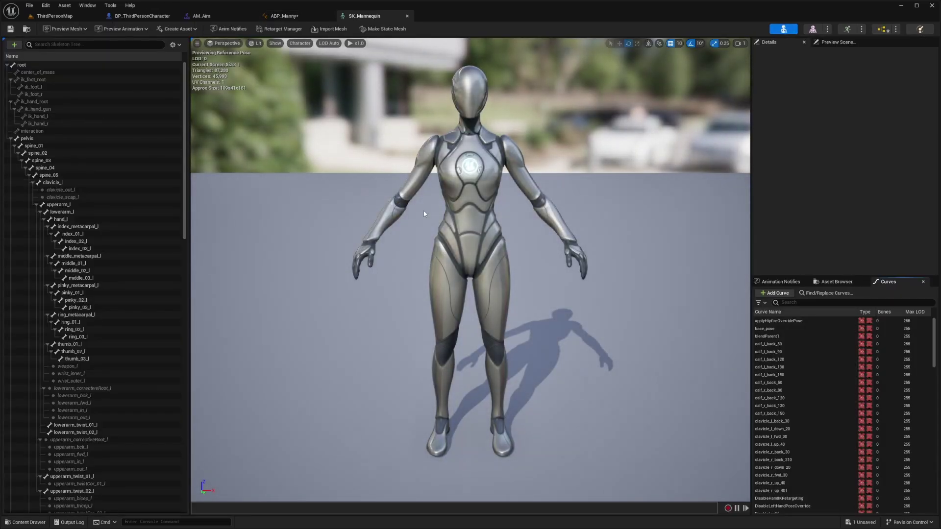
pyautogui.click(49, 145)
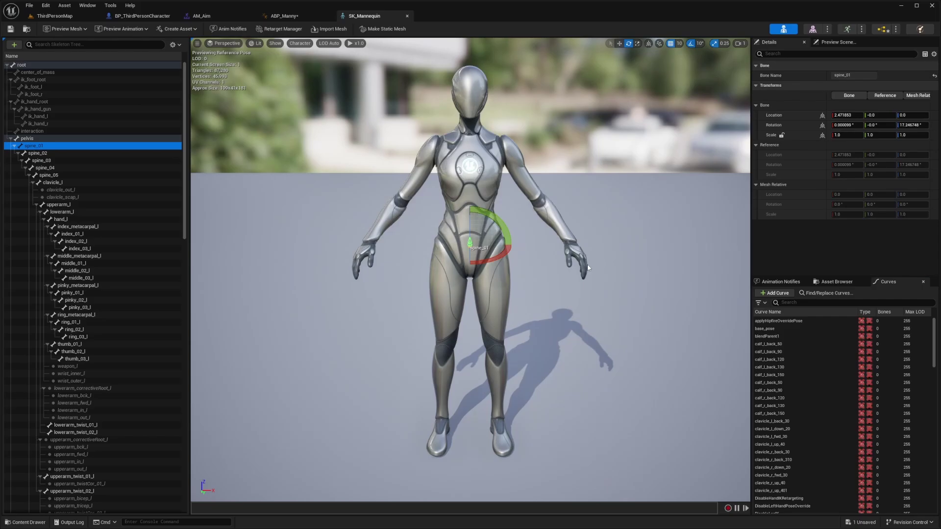
pyautogui.keyDown('alt'); pyautogui.moveTo(445, 251); pyautogui.dragTo(457, 243); pyautogui.keyUp('alt')
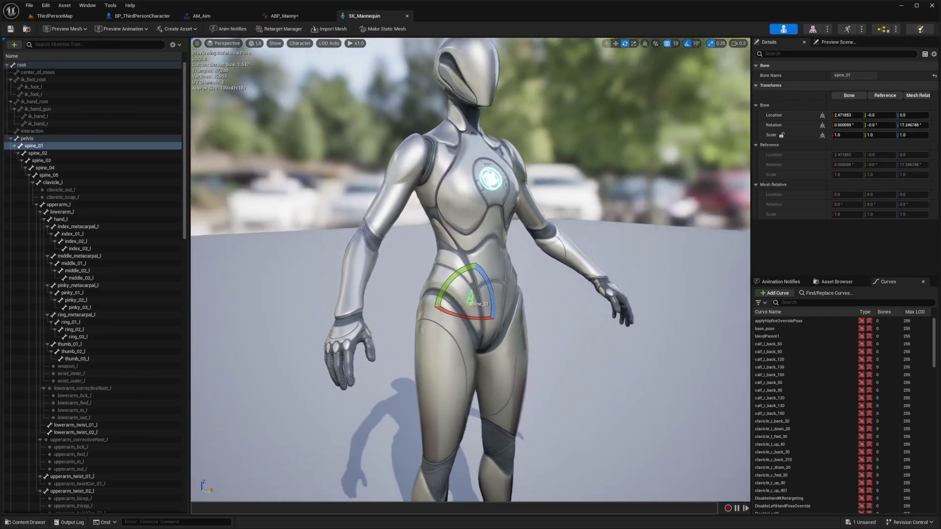
pyautogui.moveTo(457, 244)
pyautogui.keyDown('alt'); pyautogui.mouseDown()
pyautogui.moveTo(382, 245)
pyautogui.moveTo(475, 226)
pyautogui.mouseUp(); pyautogui.keyUp('alt')
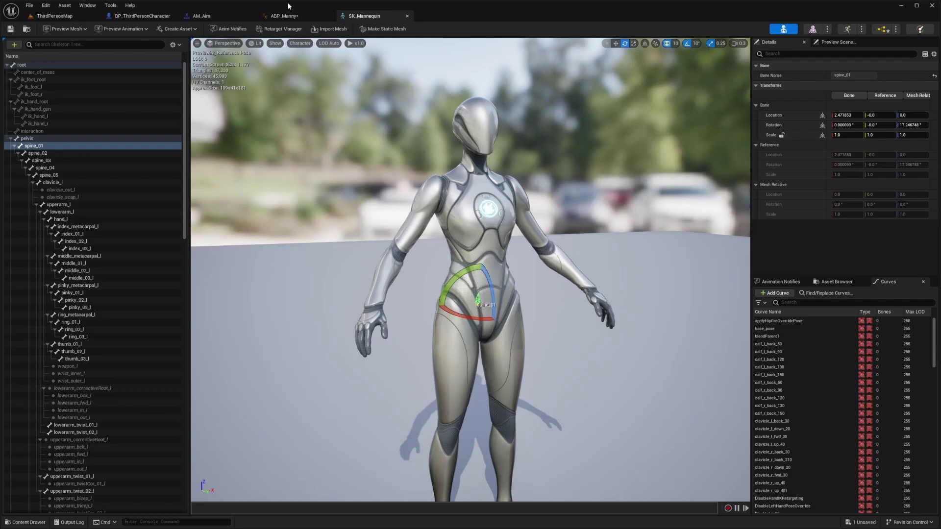
pyautogui.click(289, 16)
pyautogui.click(837, 166)
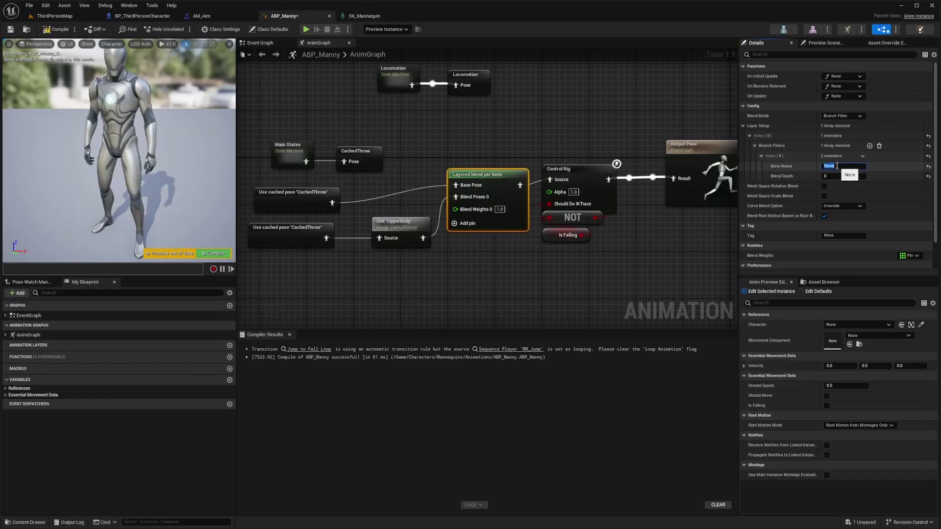
# - Enter 'spline_' as the branch filter bone name, cross-checking spine_01 in the skeleton
pyautogui.write('spl')
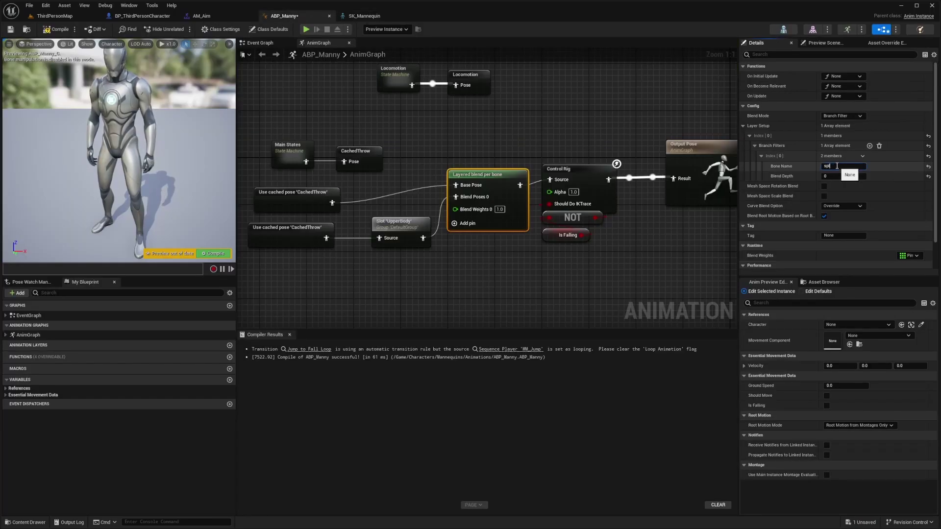
pyautogui.write('ine_01')
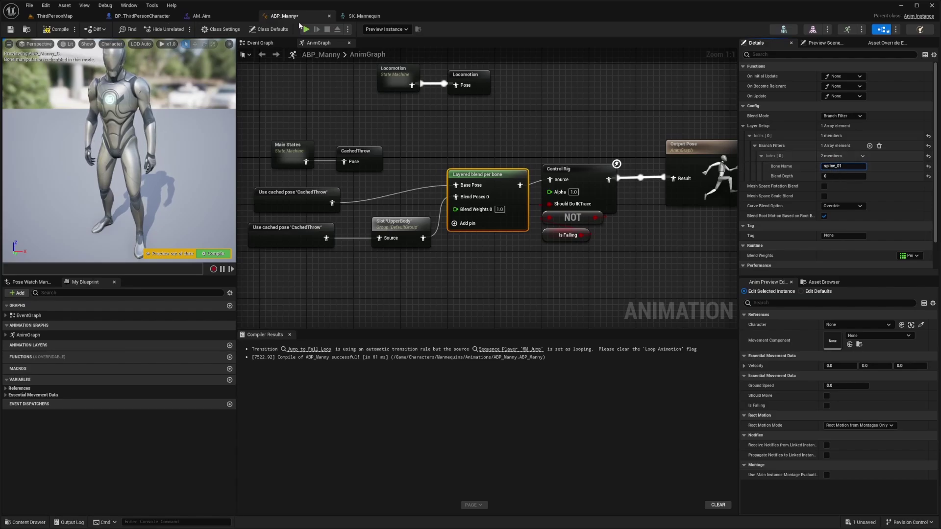
pyautogui.click(380, 17)
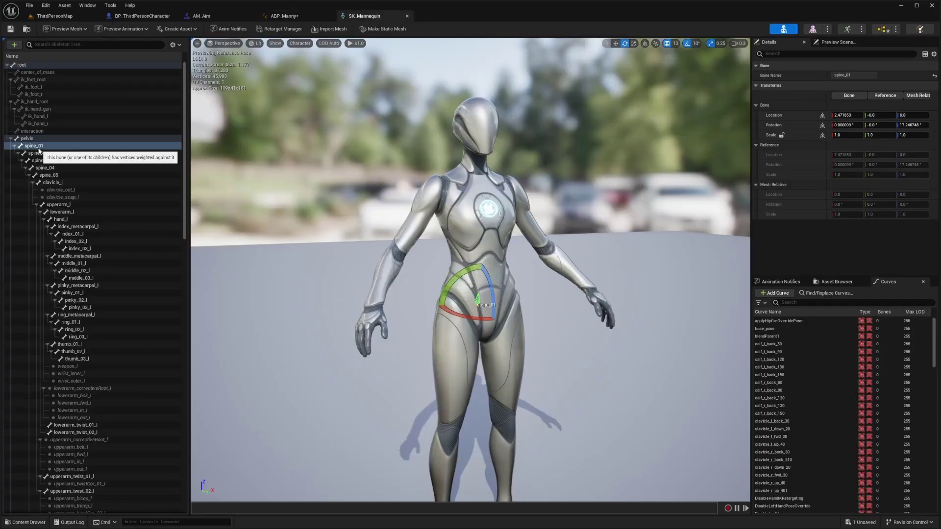
pyautogui.click(284, 16)
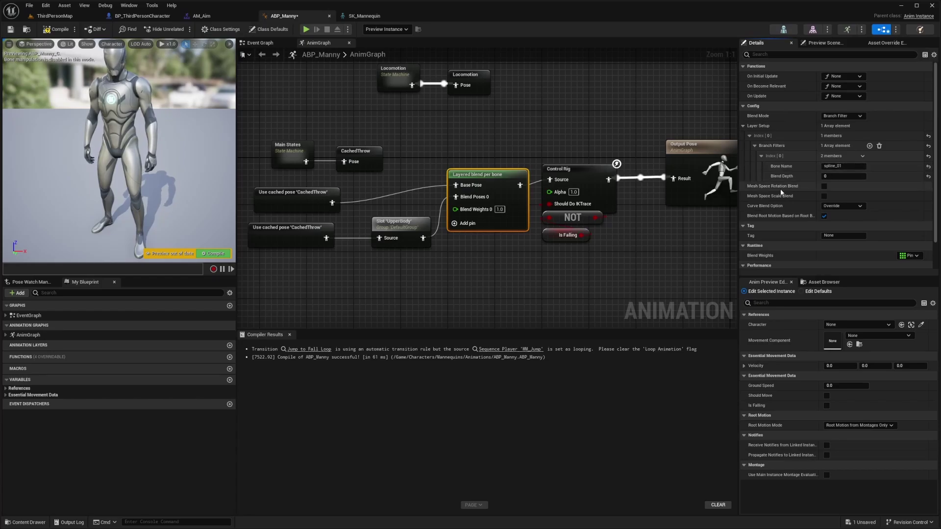
# - Enable Mesh Space Rotation Blend, compile and save ABP_Manny, and close AM_Aim
pyautogui.click(823, 187)
pyautogui.hotkey('ctrl', 's')
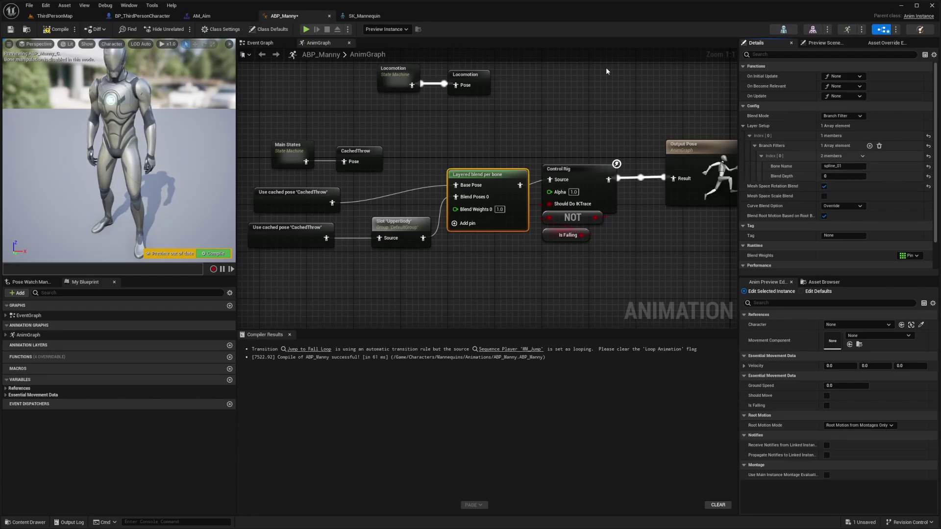
pyautogui.click(213, 14)
pyautogui.click(251, 15)
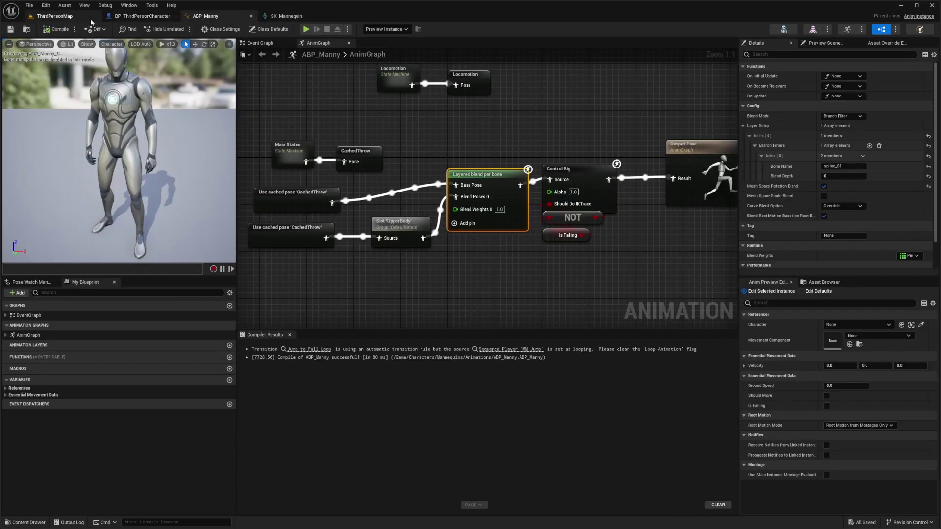
# - Inspect the aim and throw Play Anim Montage nodes and open the AM_Throw montage
pyautogui.click(54, 16)
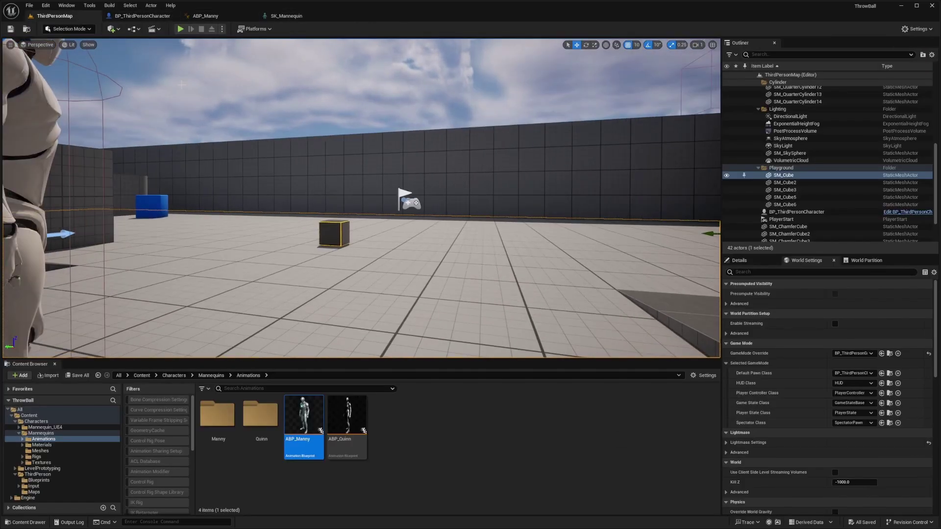
pyautogui.press('F11')
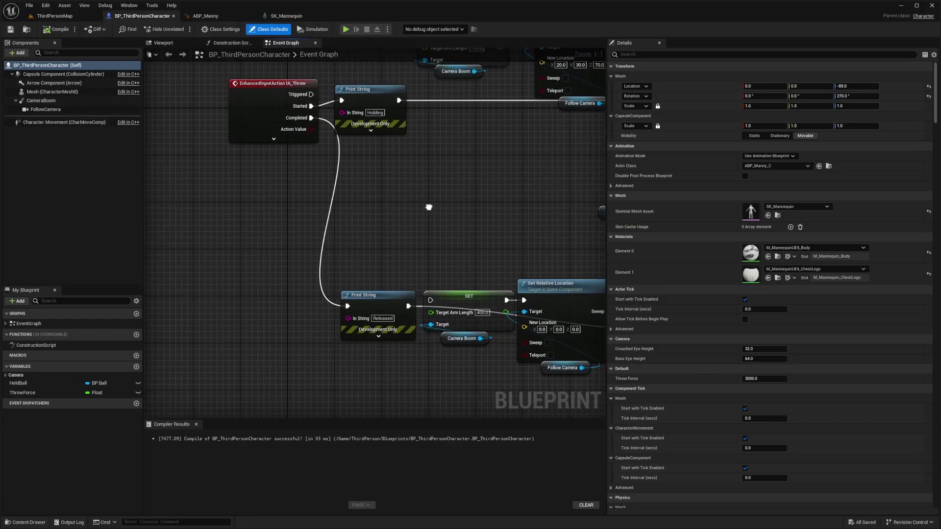
pyautogui.moveTo(508, 98); pyautogui.dragTo(326, 157, button='right')
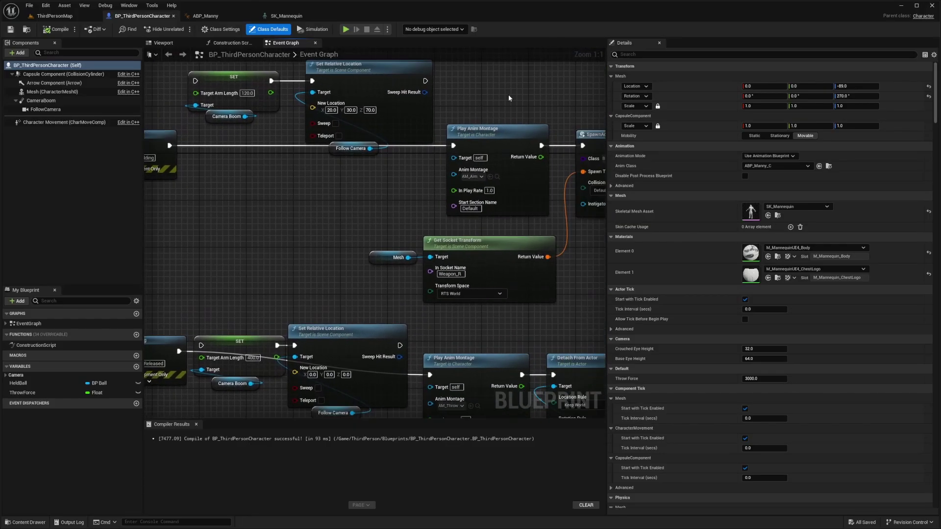
pyautogui.click(464, 173)
pyautogui.moveTo(484, 180); pyautogui.dragTo(407, 76, button='right')
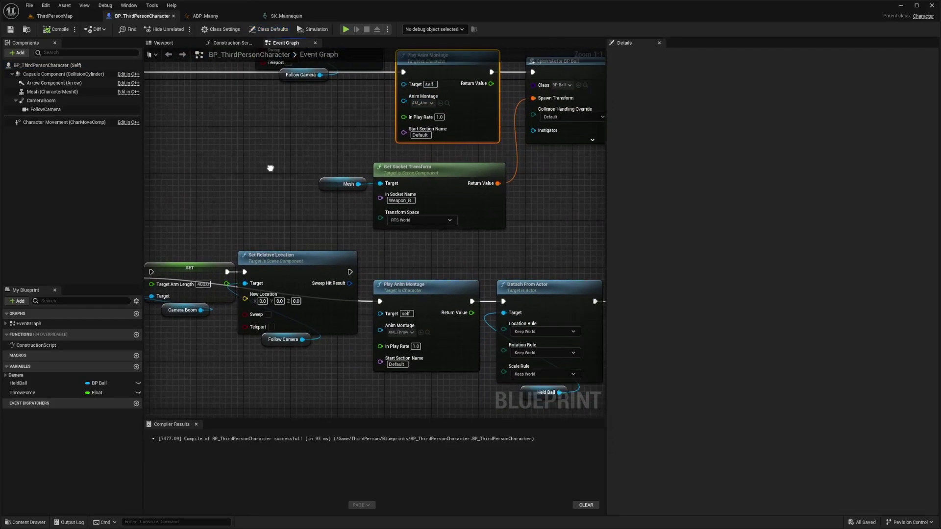
pyautogui.click(400, 303)
pyautogui.doubleClick(449, 441)
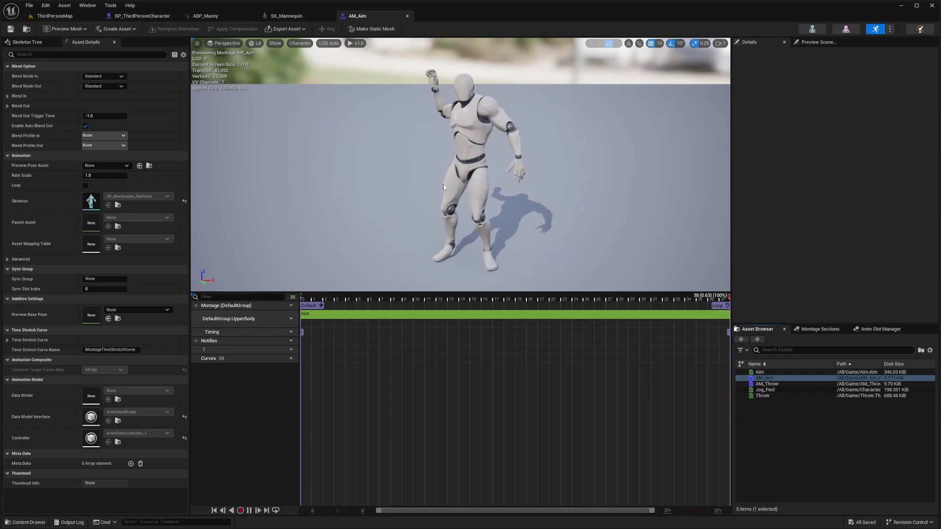
# - Play-test ThirdPersonMap by running and throwing the ball, then select the misspelled bone name
pyautogui.click(69, 17)
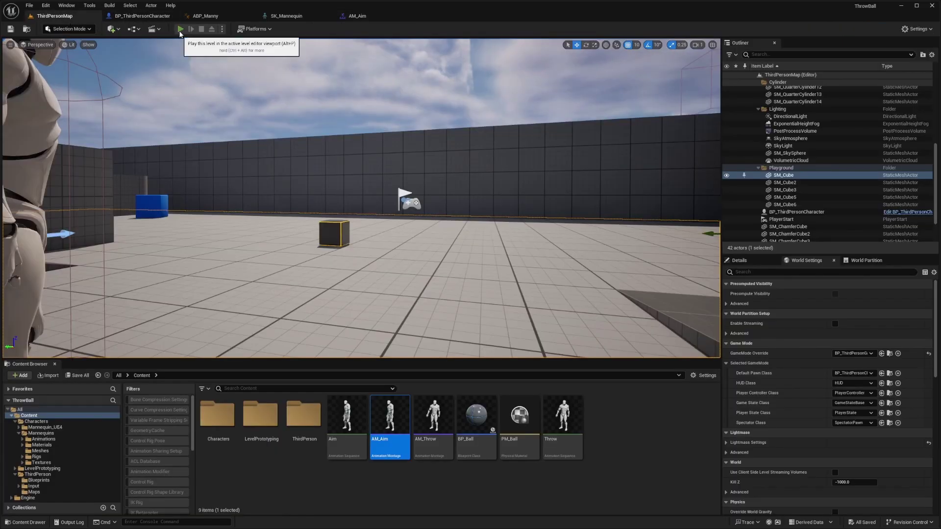
pyautogui.click(180, 29)
pyautogui.click(218, 42)
pyautogui.press('F11')
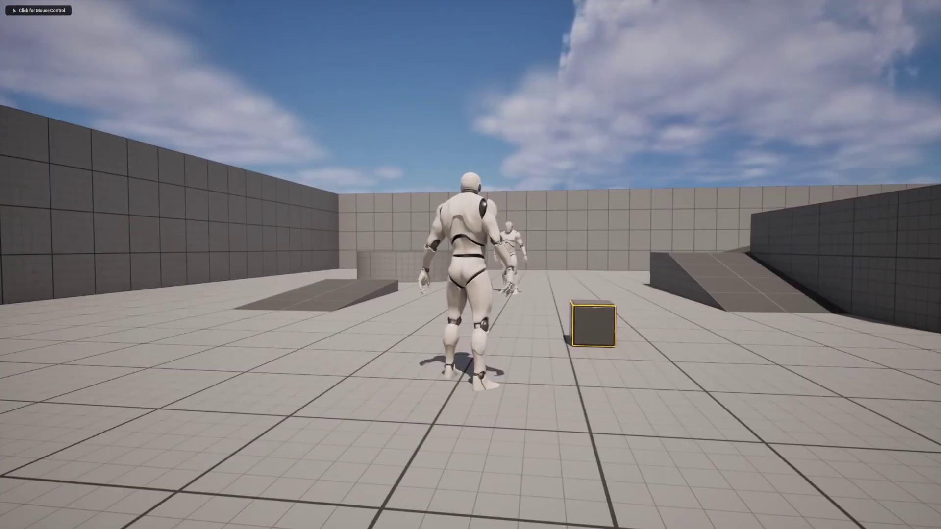
pyautogui.press('w')
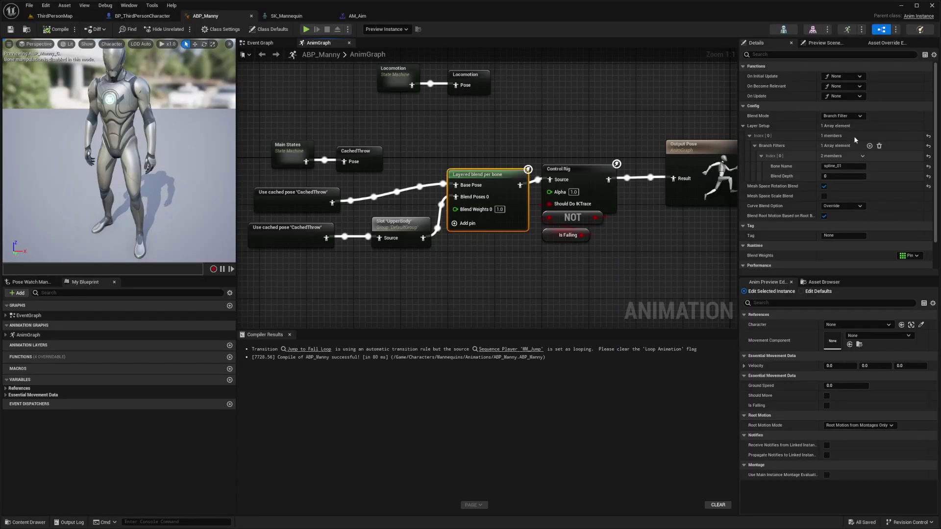
pyautogui.click(849, 166)
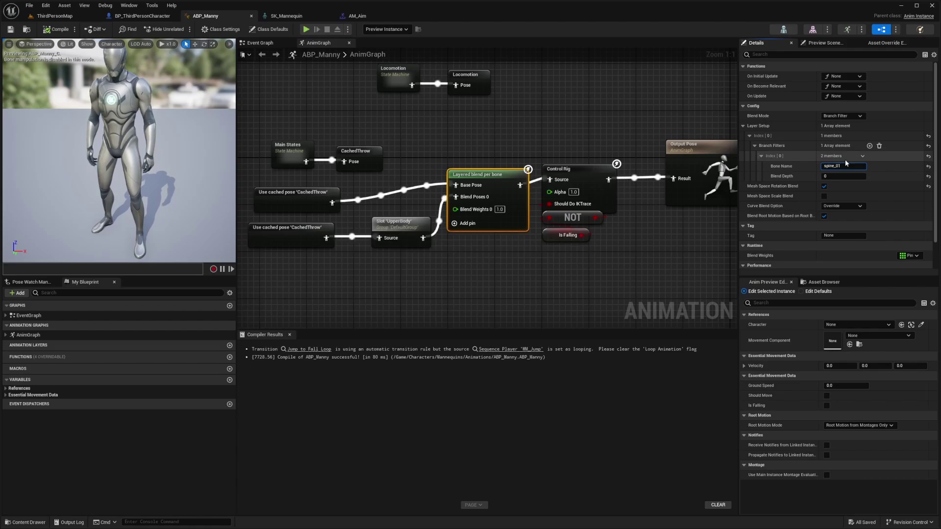
# - Recompile ABP_Manny with spine_01 and start a new Alt+P play session
pyautogui.click(53, 29)
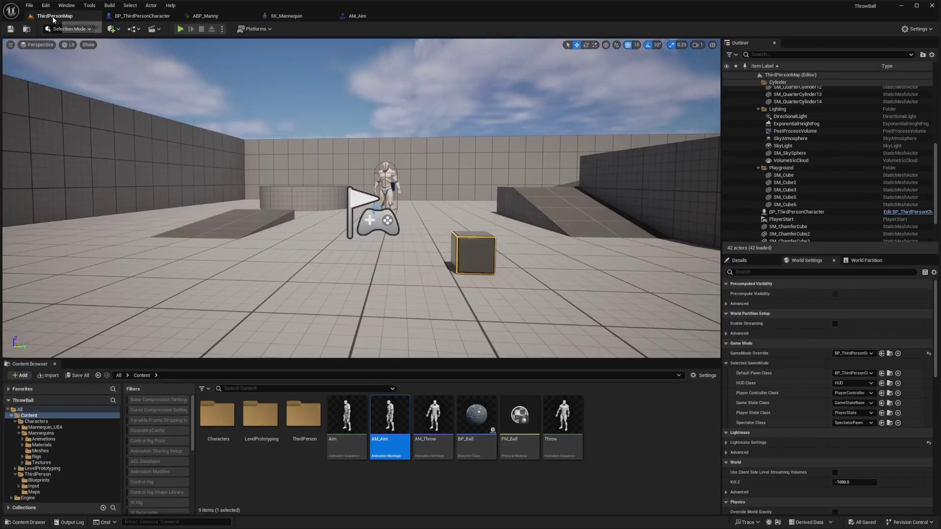
pyautogui.hotkey('alt', 'p')
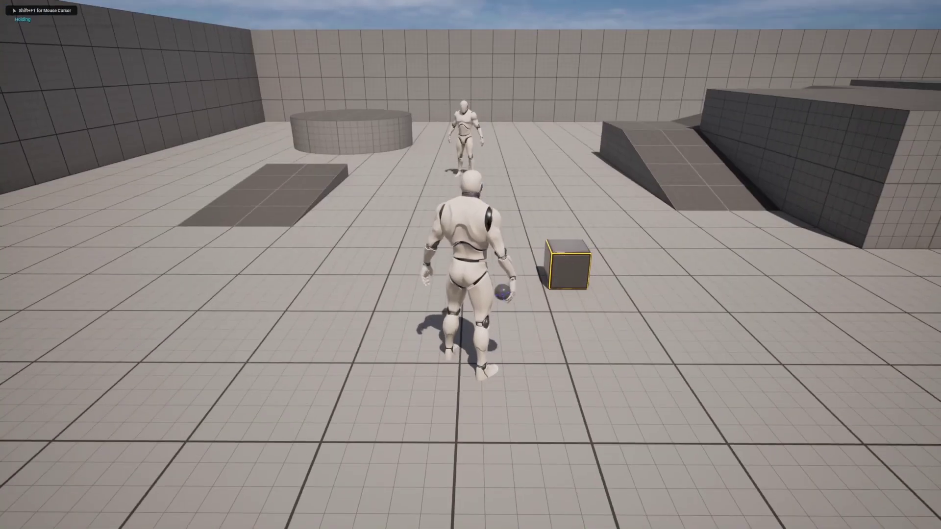